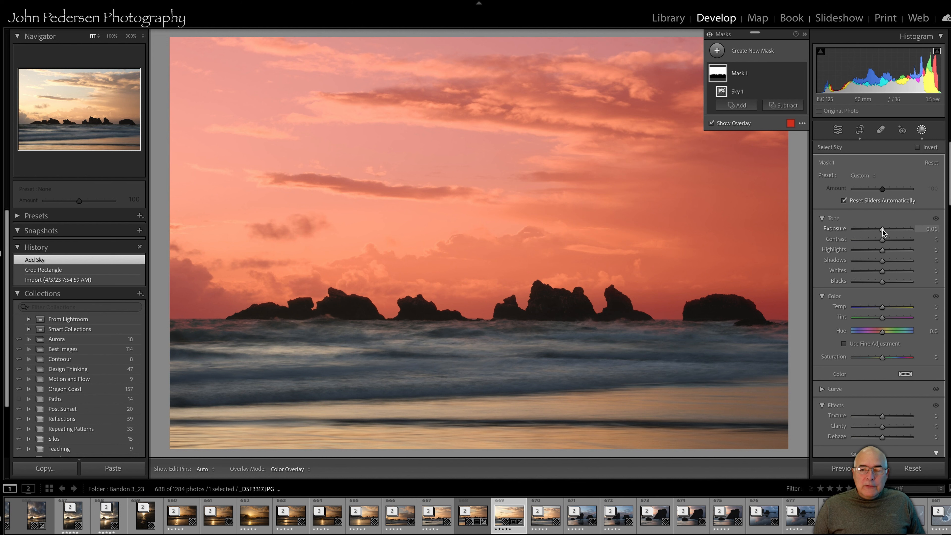
Lower the sky mask's Exposure to -0.38 and its Highlights to -46
left_click_drag(883, 231, 880, 231)
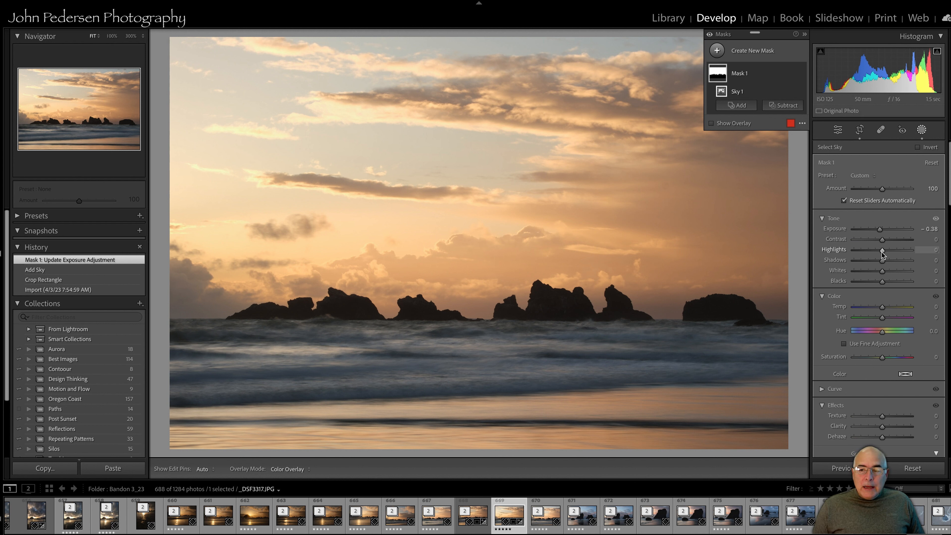
left_click_drag(883, 255, 867, 253)
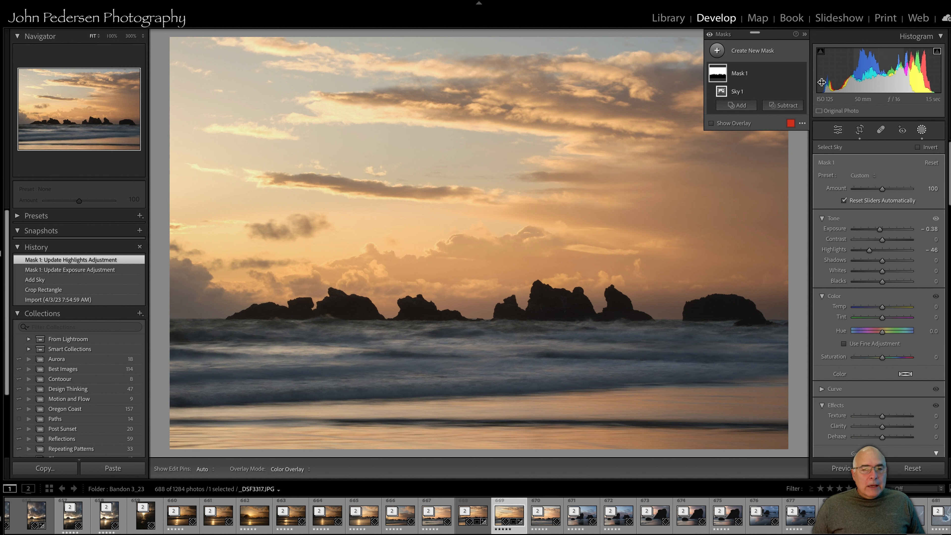
left_click(719, 52)
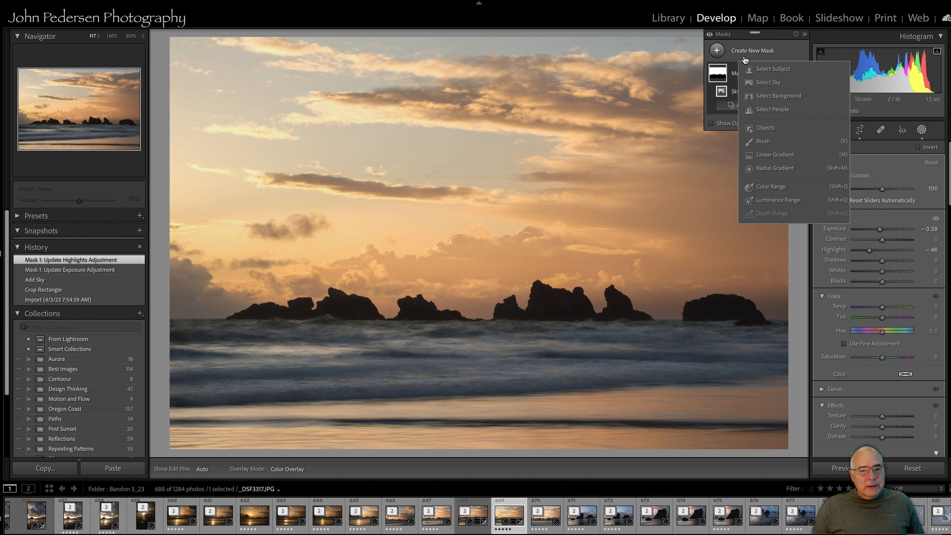
left_click(889, 145)
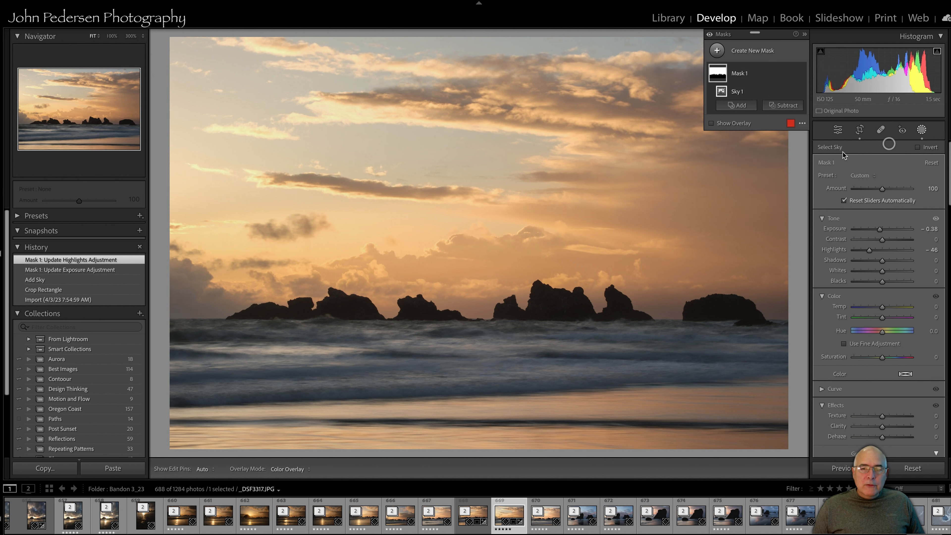
left_click(922, 130)
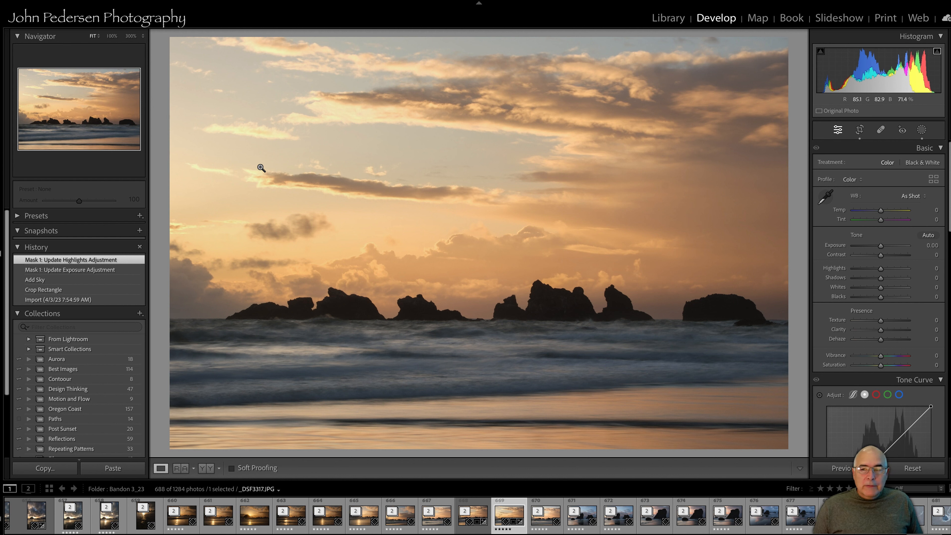
left_click(922, 131)
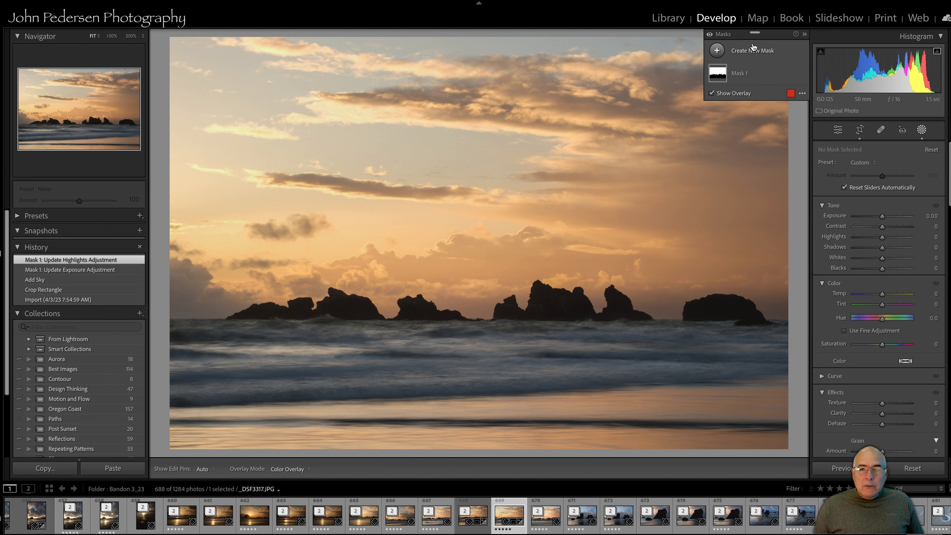
Create a Luminance Range mask by sampling the bright sky and narrow its range to 79/85–95/95
left_click(717, 51)
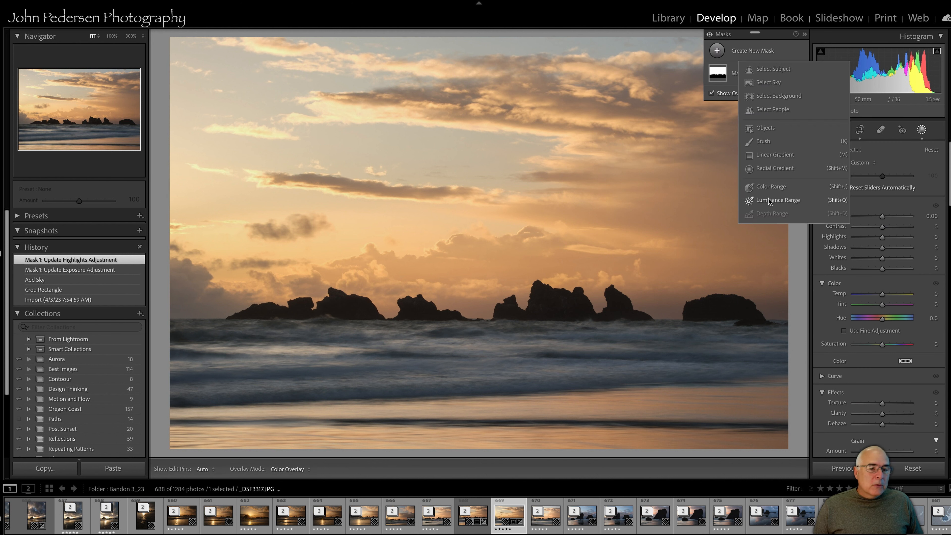
left_click(769, 201)
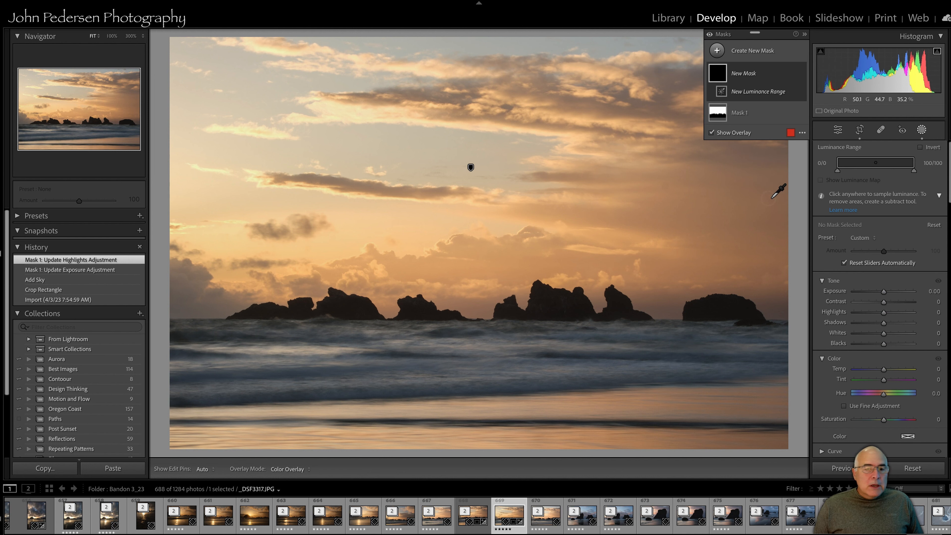
left_click(227, 160)
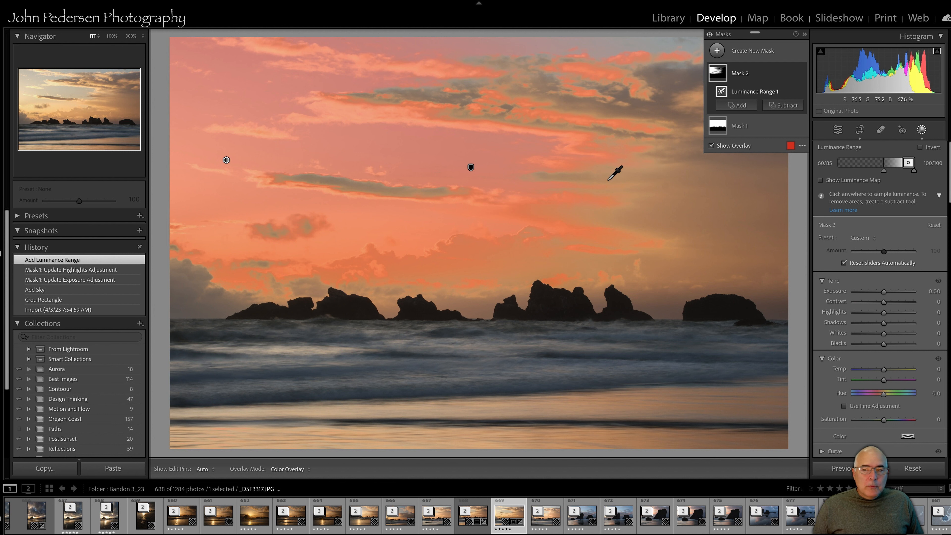
mouse_move(913, 173)
left_mouse_down()
mouse_move(886, 171)
mouse_move(898, 171)
left_mouse_up()
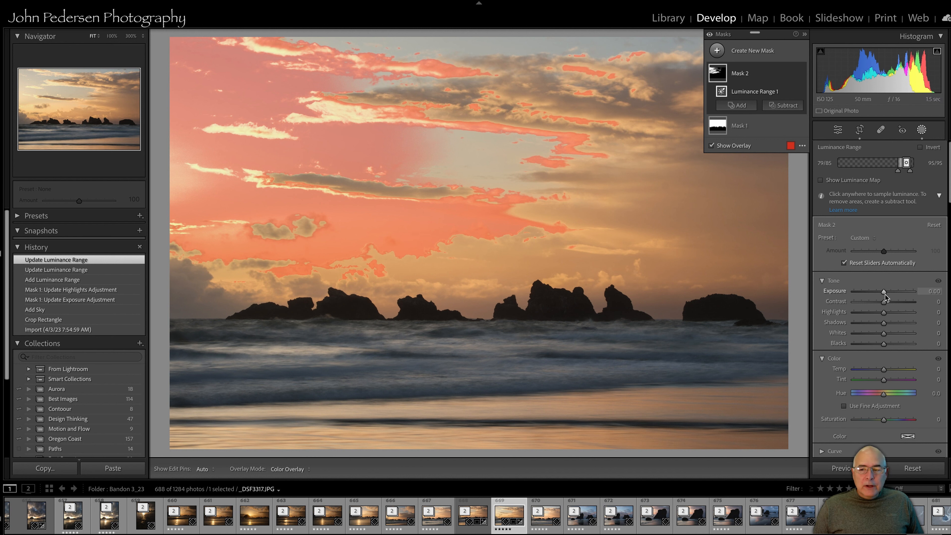
Set the luminance mask's Exposure to -0.33 and its Temp to -3
left_click_drag(883, 292, 882, 293)
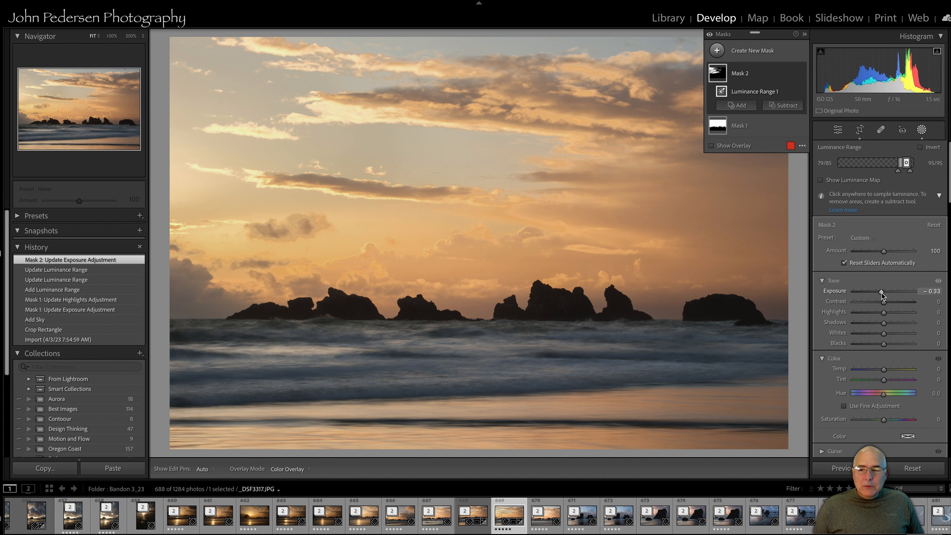
left_click_drag(884, 370, 884, 370)
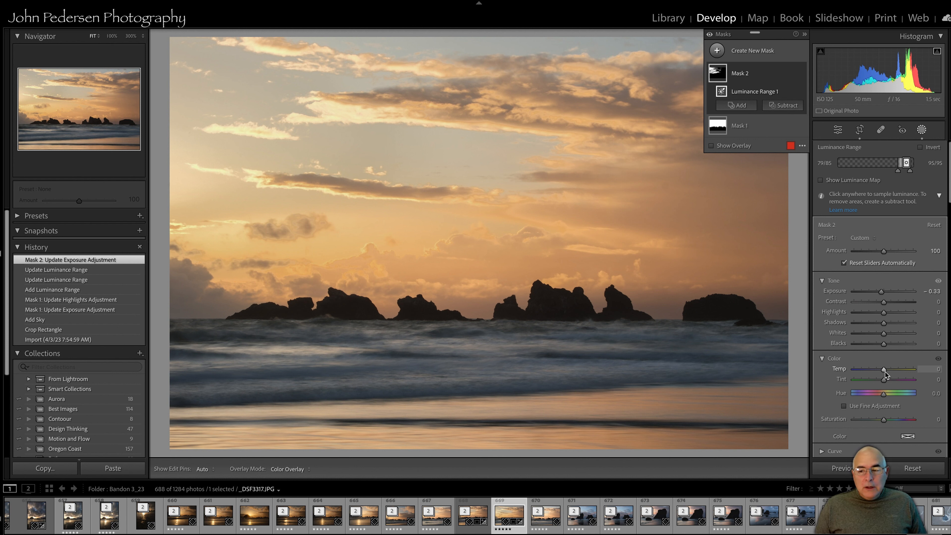
left_click_drag(884, 370, 884, 372)
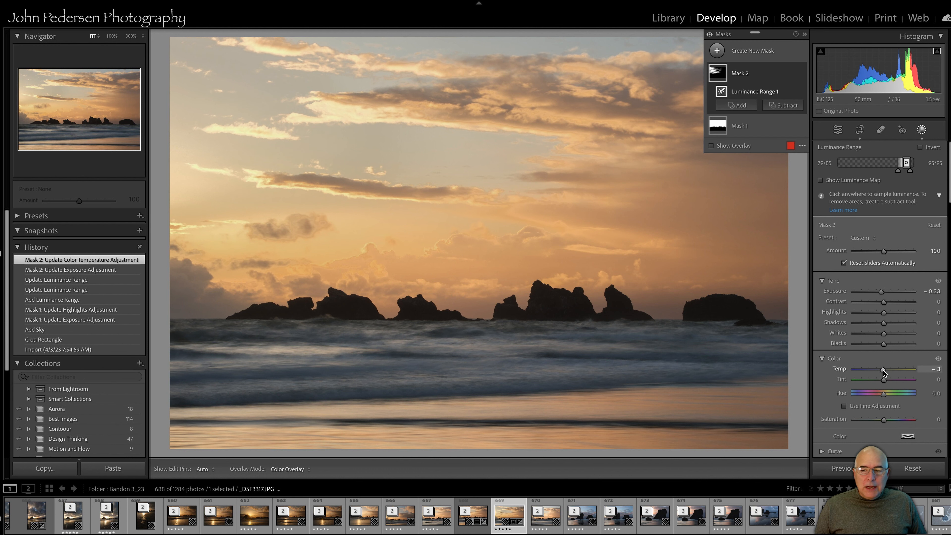
Add a Linear Gradient mask over the beach foreground, drawn upward from the lower edge of the sand
left_click(921, 134)
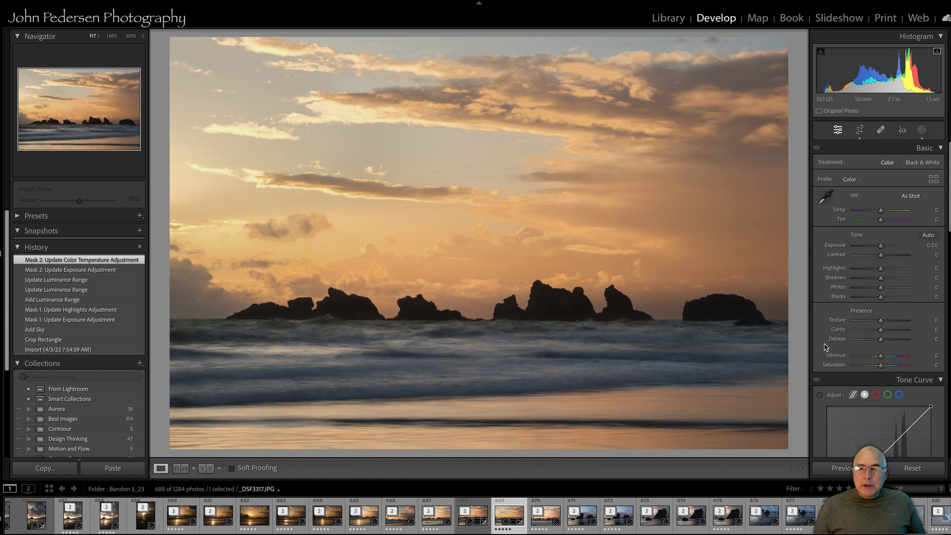
left_click(922, 130)
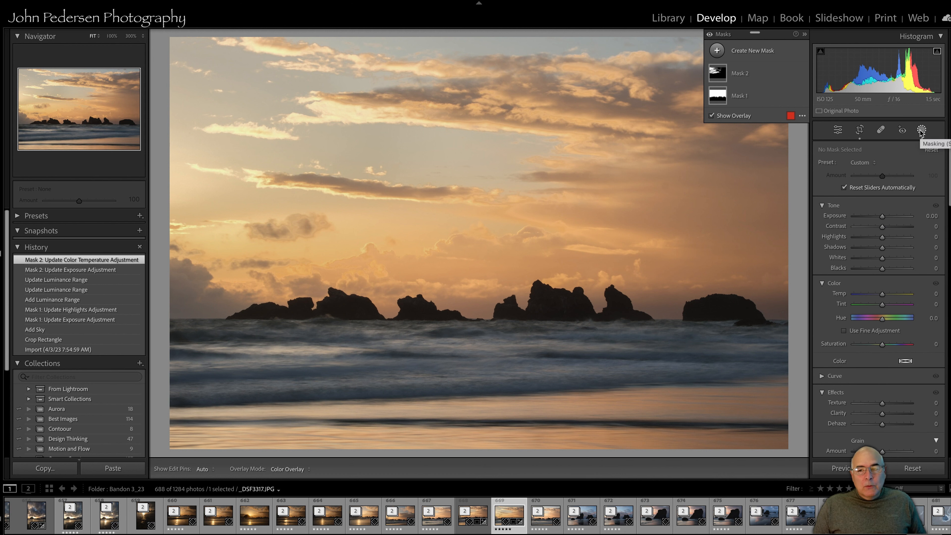
left_click(718, 52)
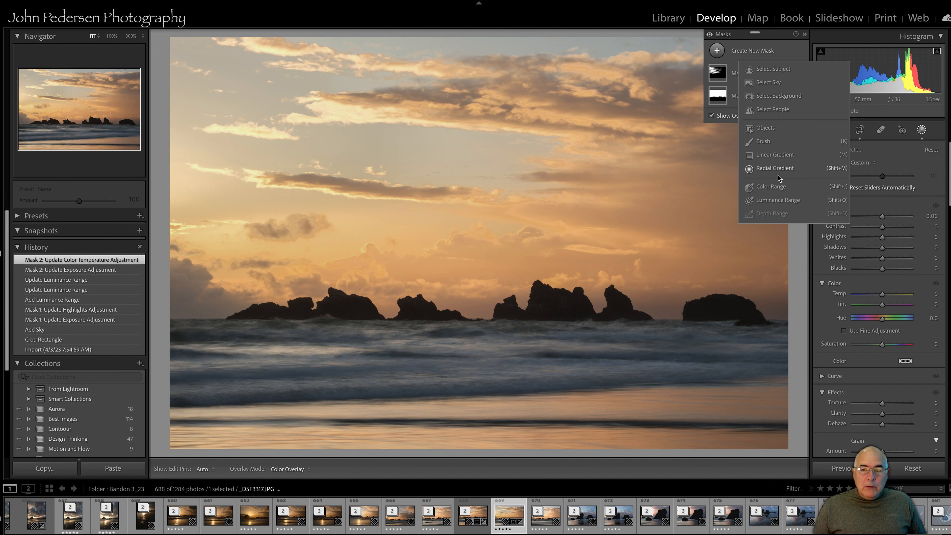
left_click(781, 157)
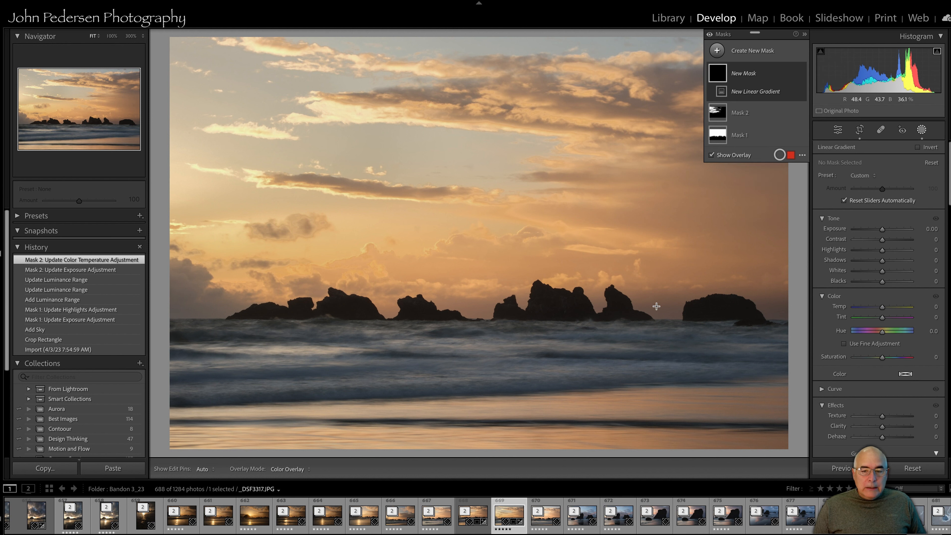
left_click_drag(479, 404, 478, 381)
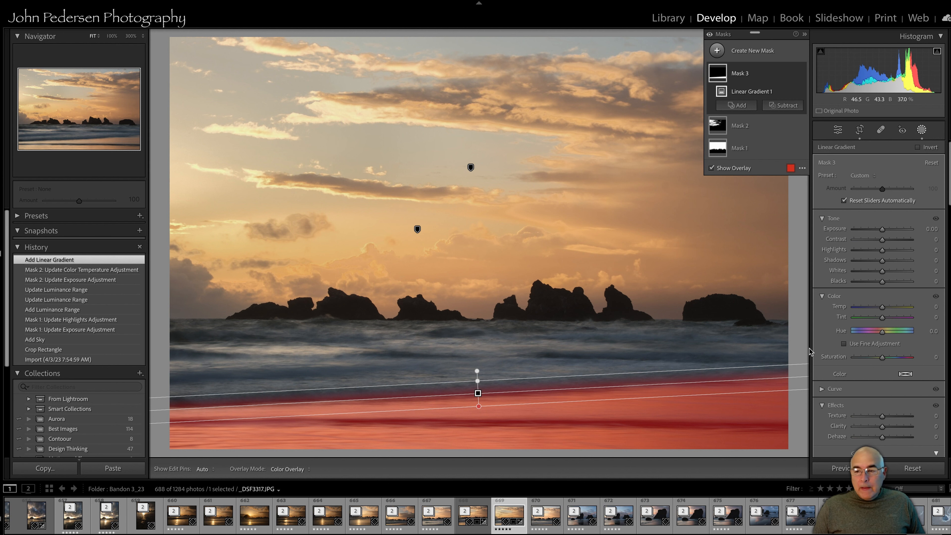
Warm the gradient mask with Temp 11 and toggle its visibility to compare
left_click(882, 307)
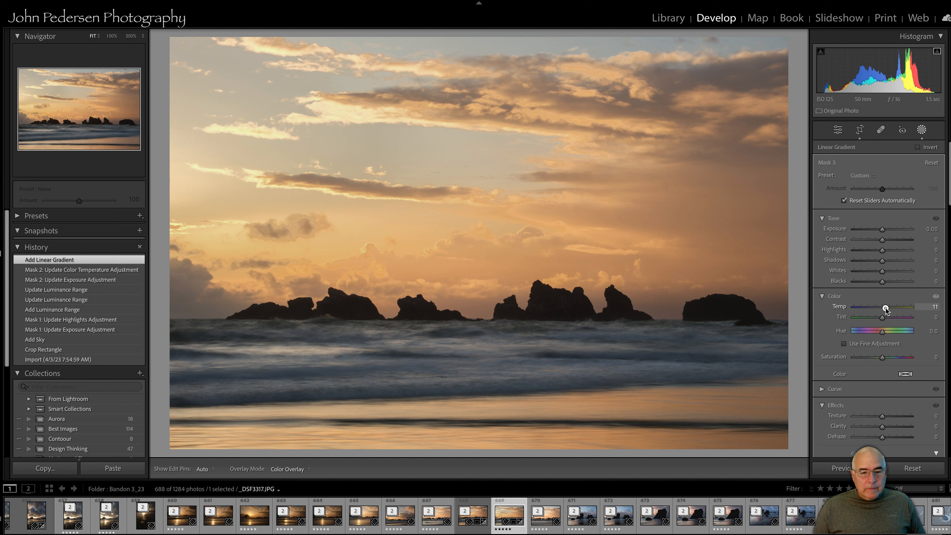
left_click_drag(886, 308, 885, 308)
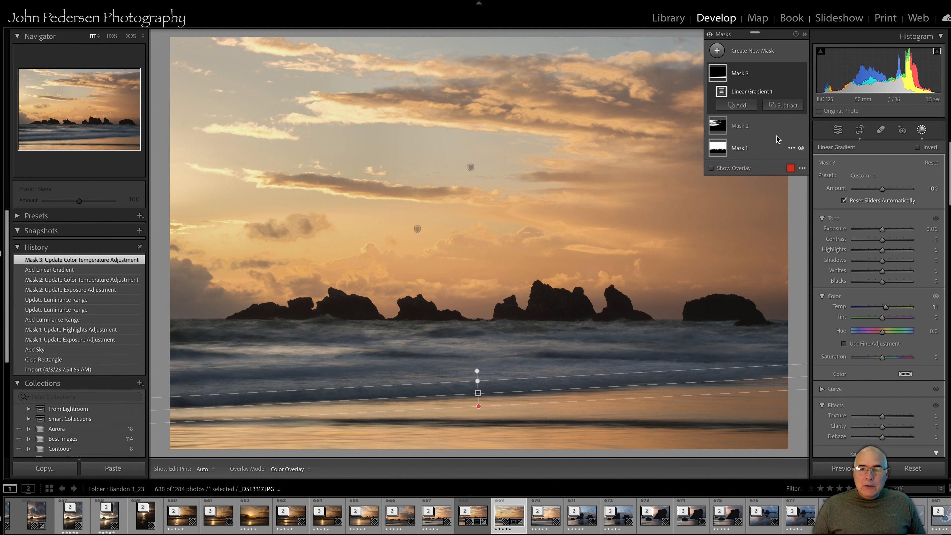
left_click(801, 73)
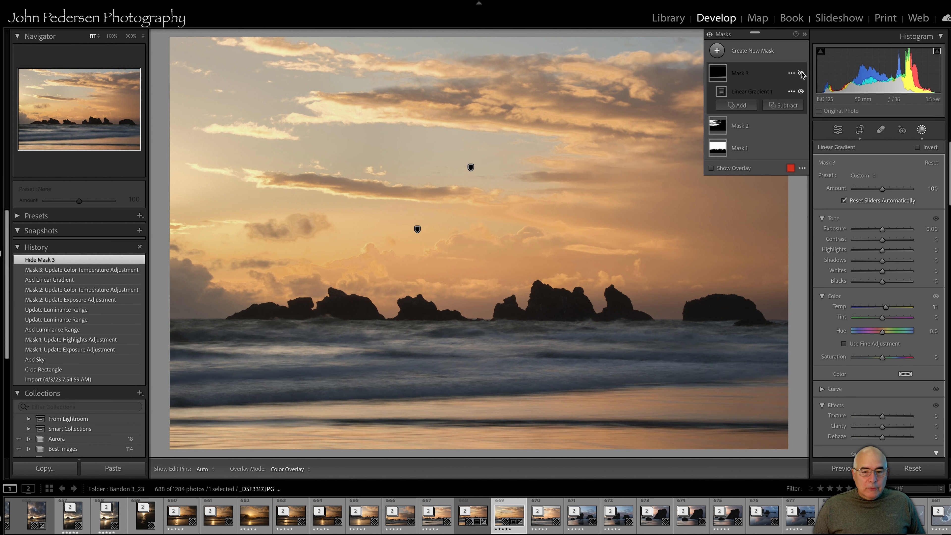
left_click(802, 74)
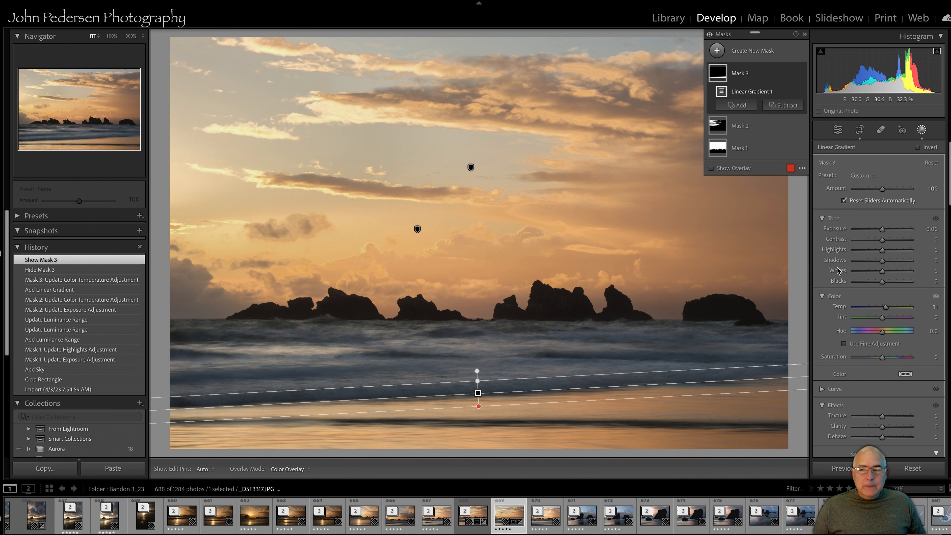
Compare the original image with the current edit by stepping through History states and returning to the latest
left_click(922, 130)
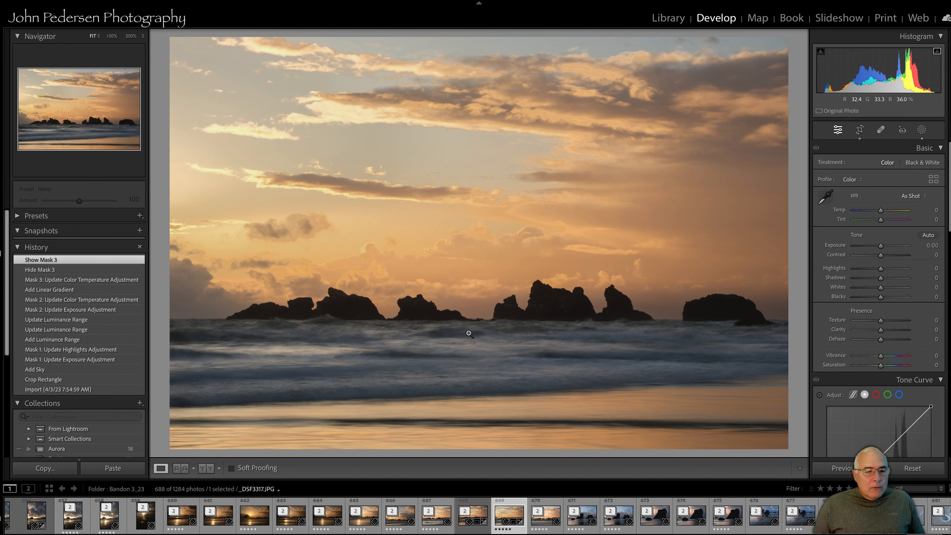
left_click(37, 390)
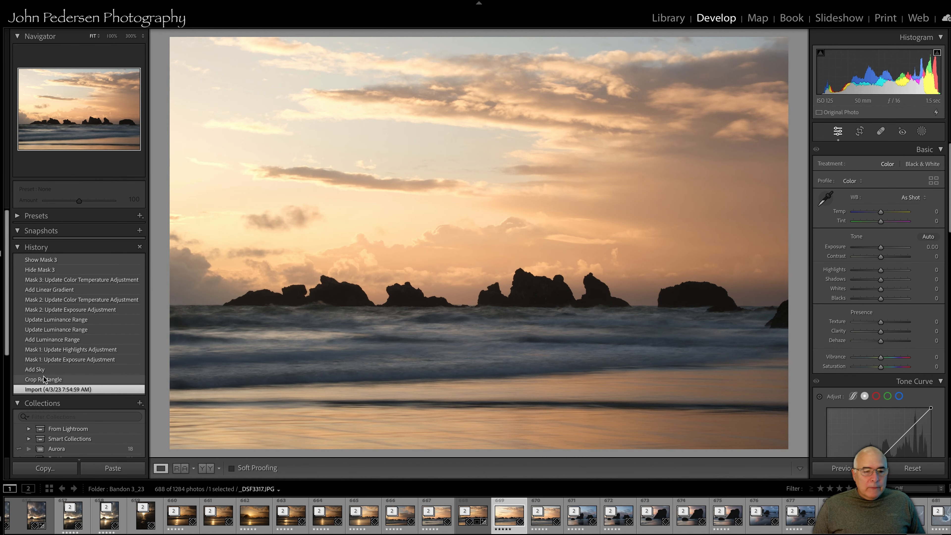
left_click(41, 379)
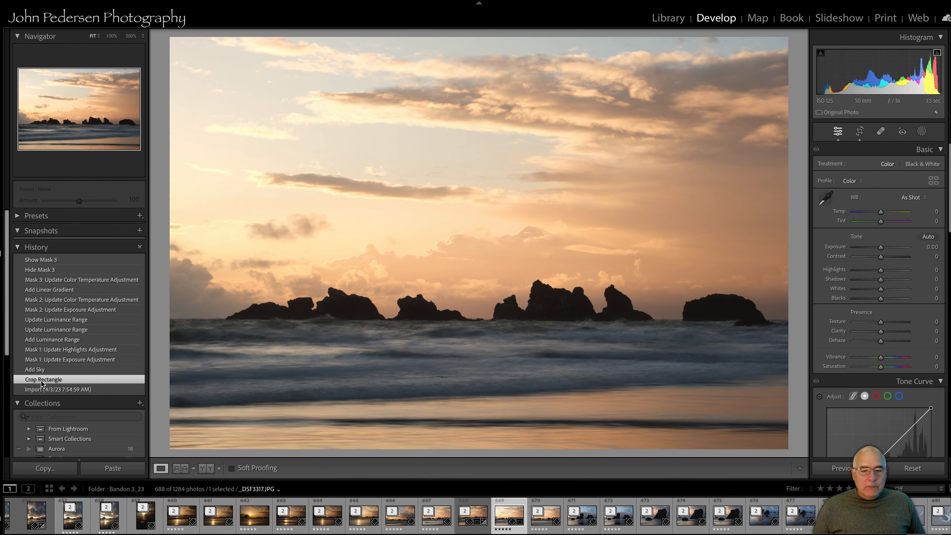
left_click(52, 260)
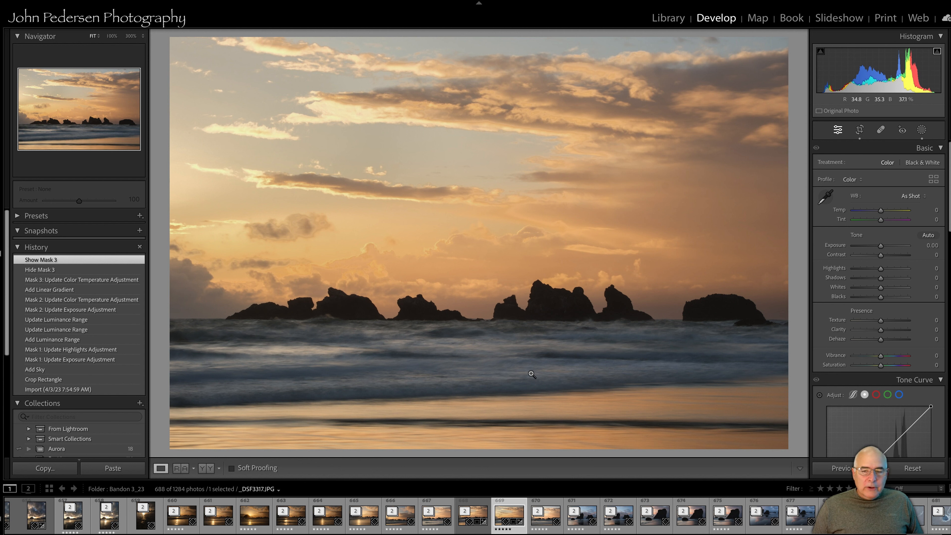
Create a Brush mask with flow 49 and size 11, and paint over the mid-ground waves
left_click(922, 128)
left_click(716, 50)
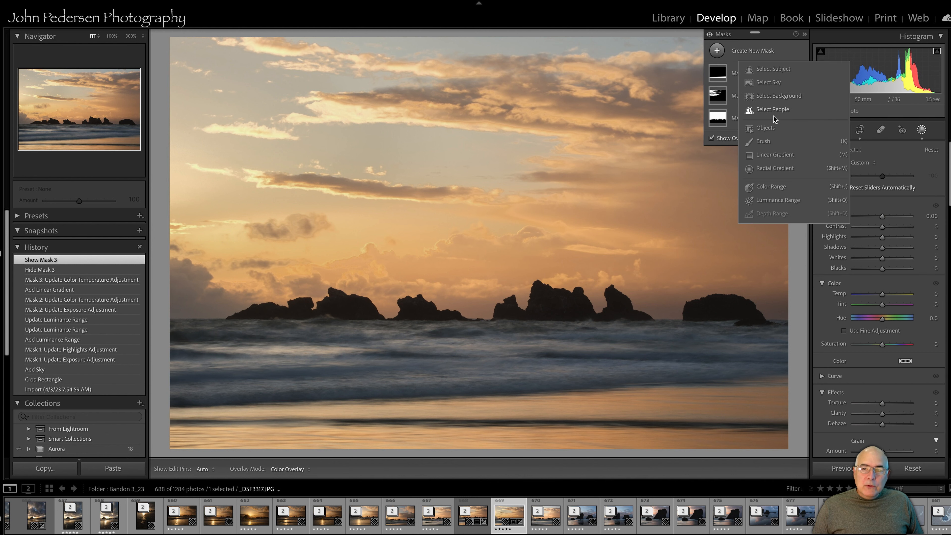
left_click(766, 142)
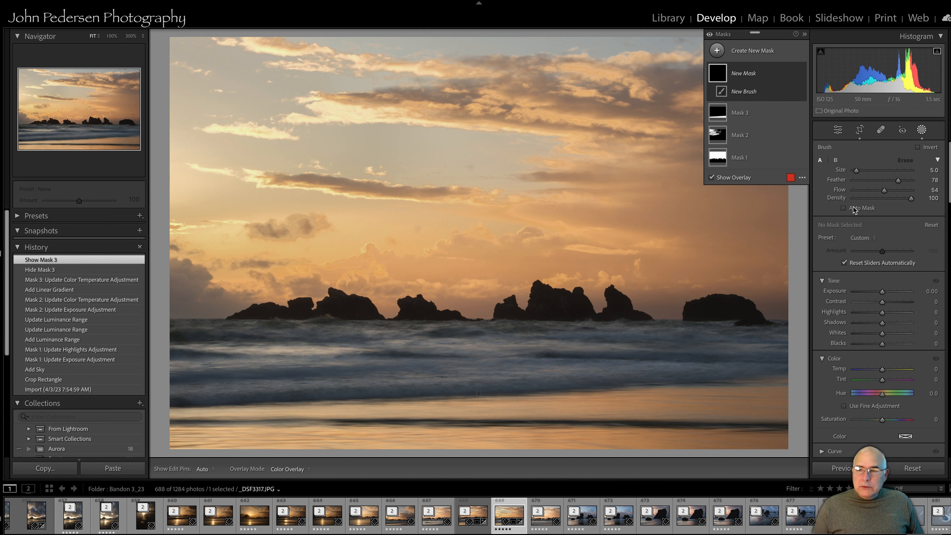
left_click_drag(889, 195, 878, 194)
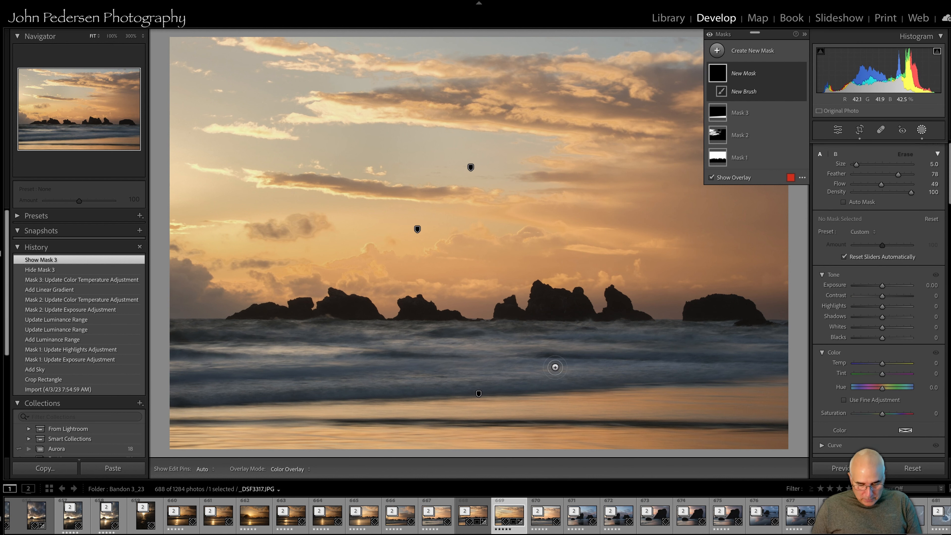
key("bracketright")
key("bracketright")
key("bracketright")
key("bracketright")
key("bracketright")
key("bracketright")
mouse_move(563, 349)
left_mouse_down()
mouse_move(276, 359)
mouse_move(205, 371)
mouse_move(200, 385)
mouse_move(690, 373)
mouse_move(779, 357)
mouse_move(712, 347)
mouse_move(738, 347)
mouse_move(580, 347)
mouse_move(681, 339)
mouse_move(187, 340)
mouse_move(174, 342)
mouse_move(172, 390)
mouse_move(646, 357)
left_mouse_up()
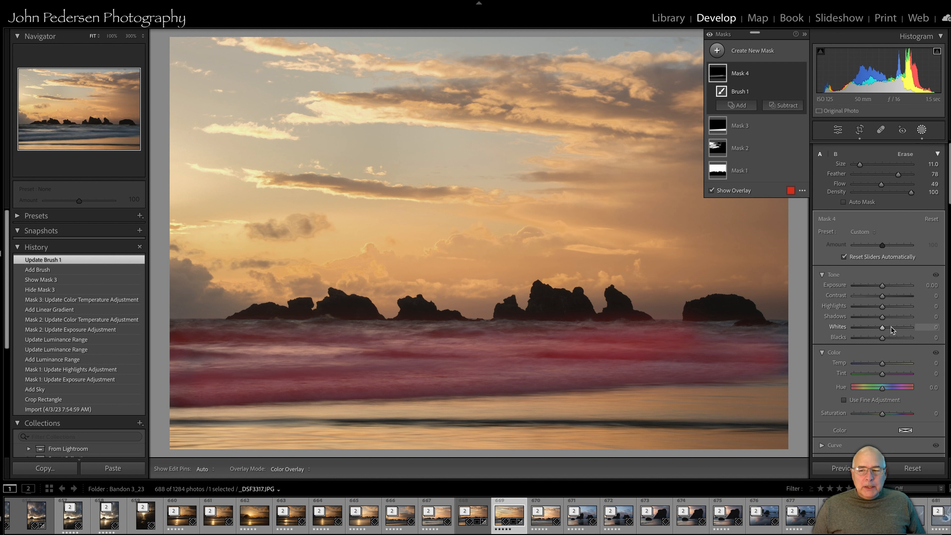
Raise the brush mask's Whites to 31 and toggle the mask's visibility to compare
left_click_drag(884, 330, 893, 330)
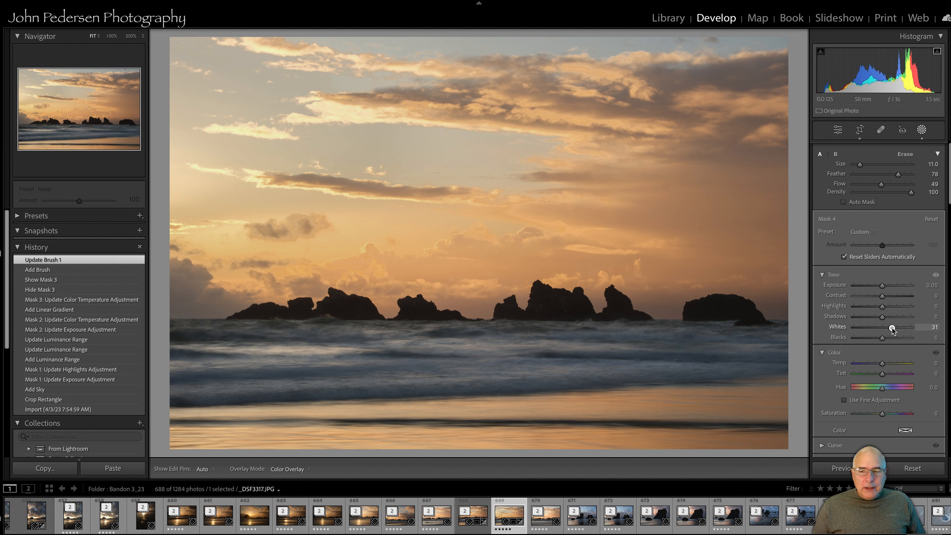
left_click_drag(892, 330, 892, 330)
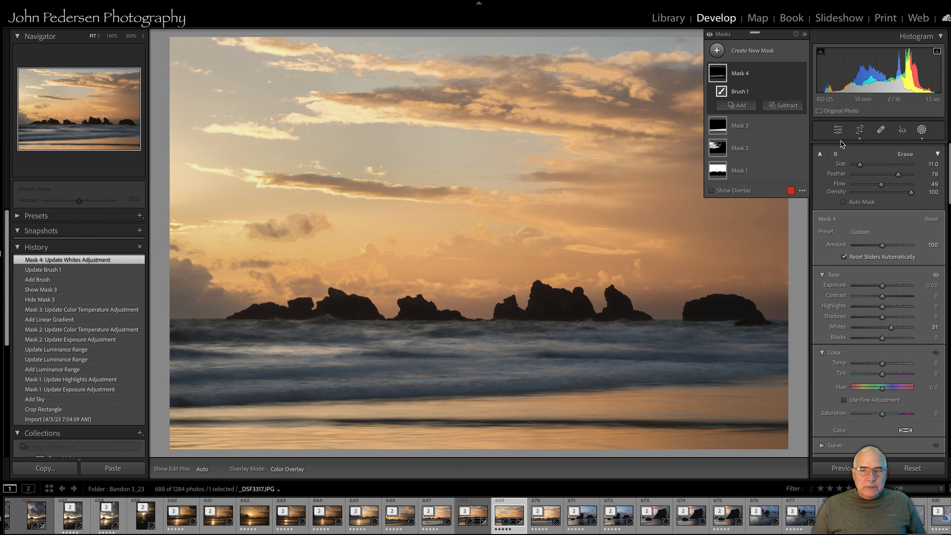
left_click(801, 74)
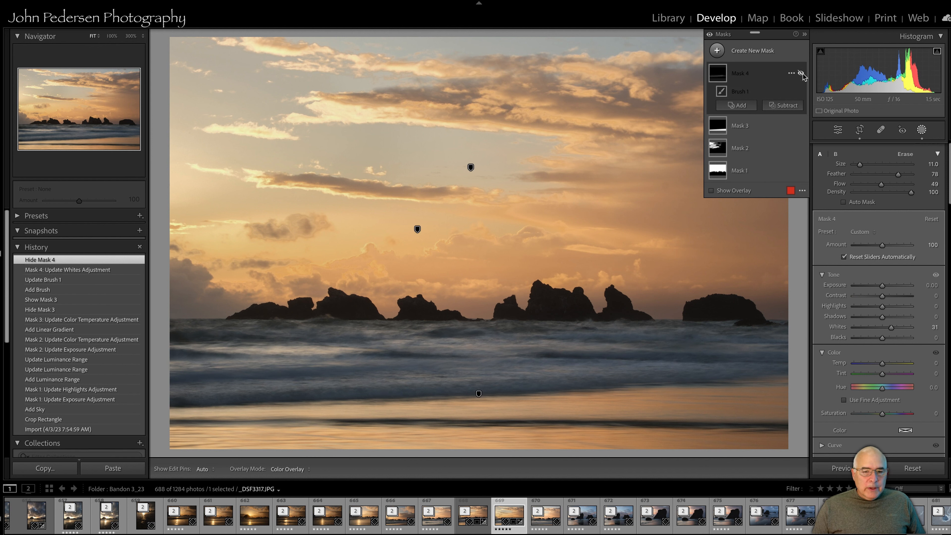
left_click(801, 74)
left_click(802, 73)
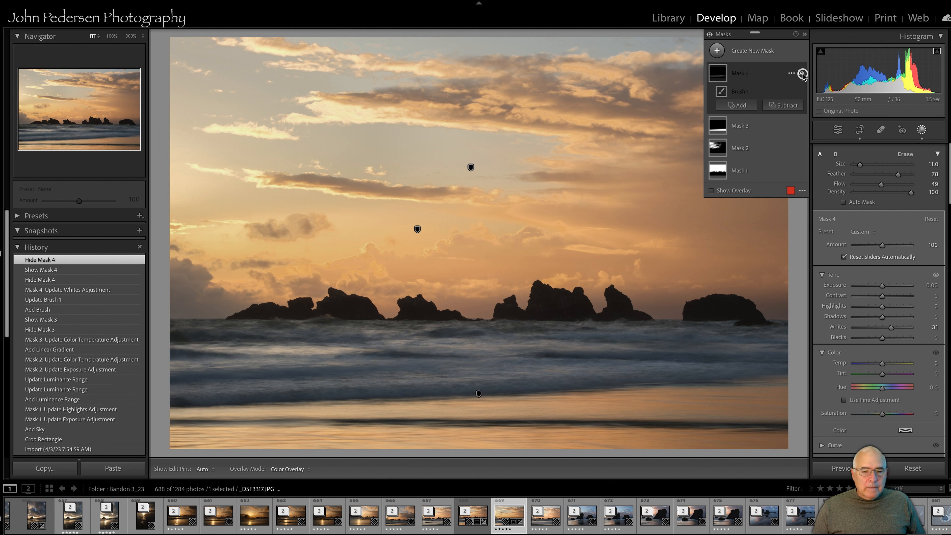
left_click(801, 74)
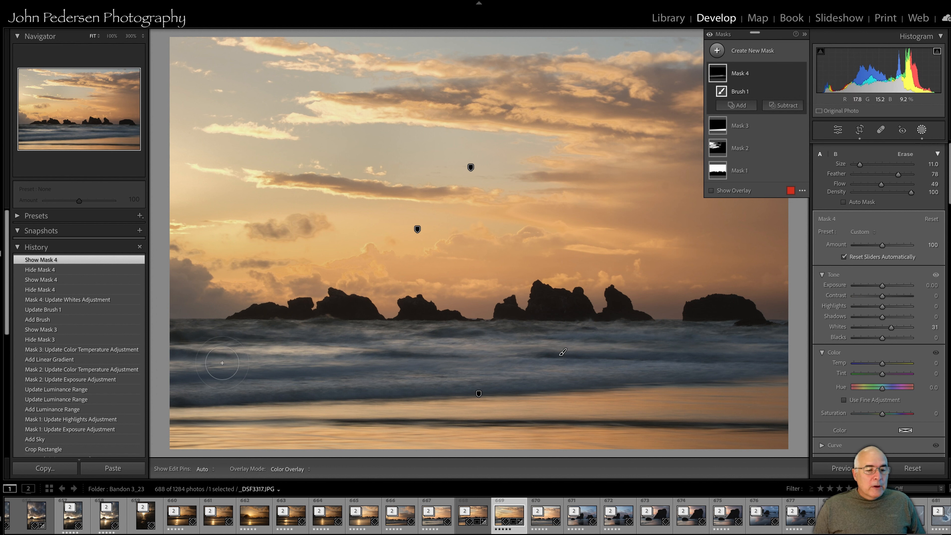
Compare the crop-only History state with the latest edit, then return to the most recent state
scroll(79, 408, "down", 5)
scroll(79, 394, "up", 5)
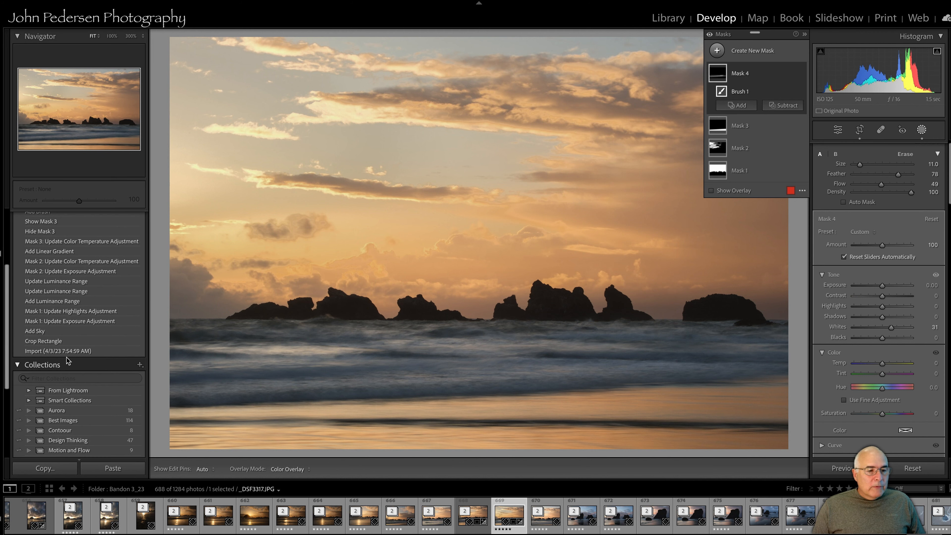
left_click(68, 343)
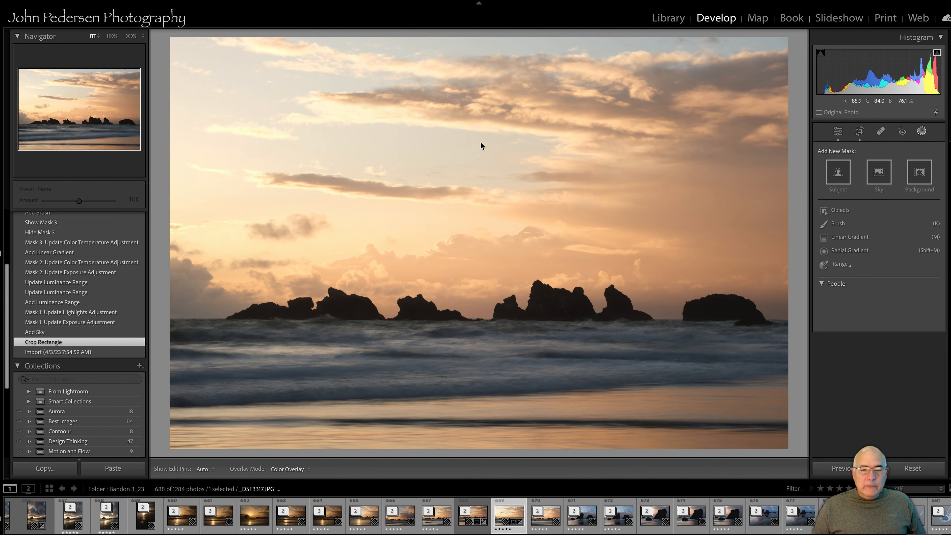
scroll(71, 279, "up", 5)
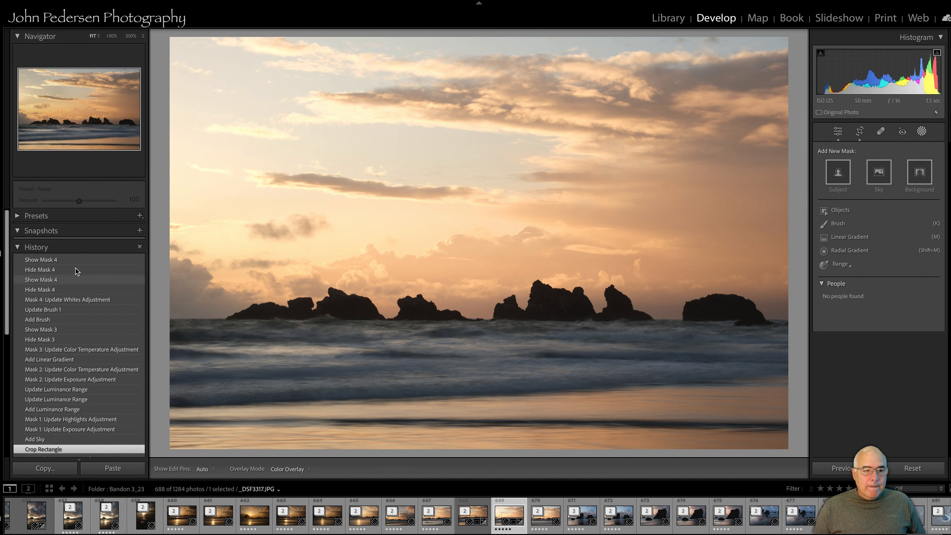
left_click(57, 260)
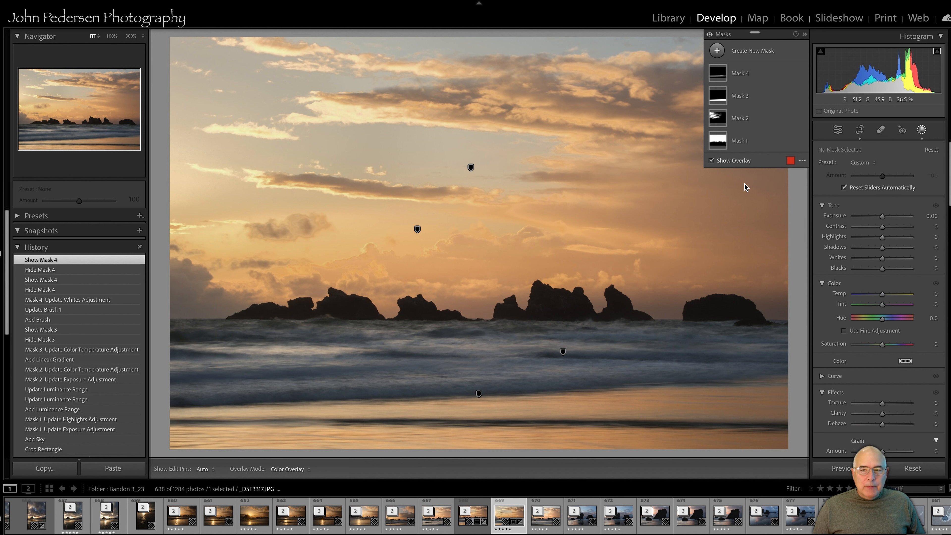
Select the sky mask, cool it with Temp -8, and close the masking panel
left_click(739, 143)
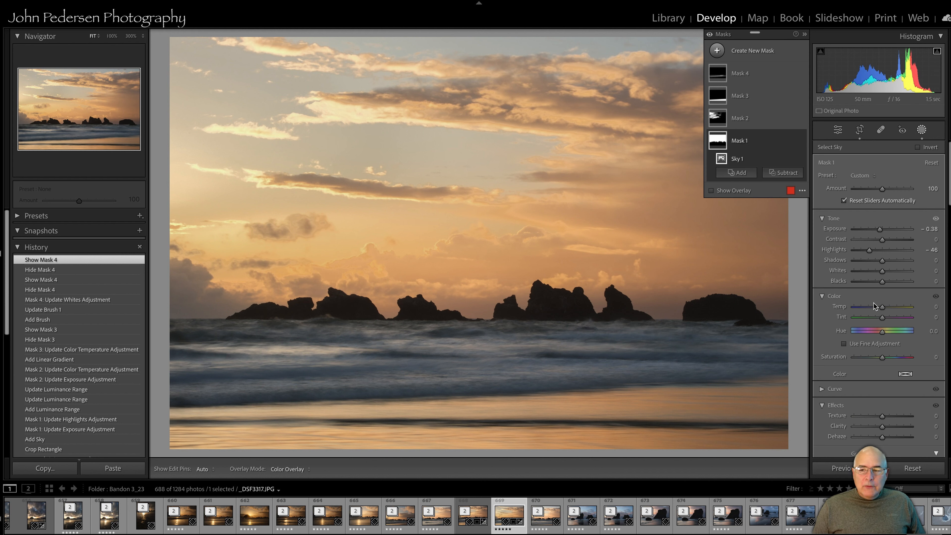
left_click_drag(883, 306, 881, 308)
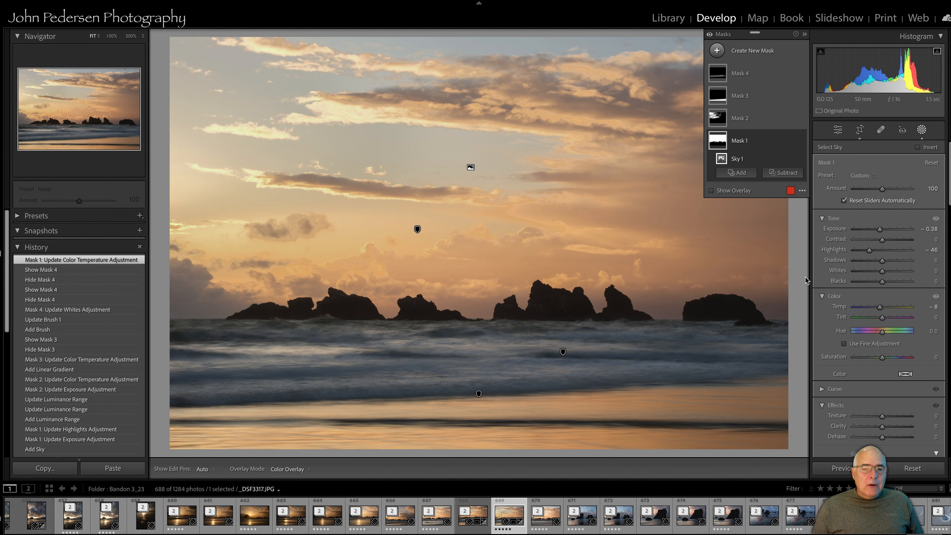
left_click(922, 130)
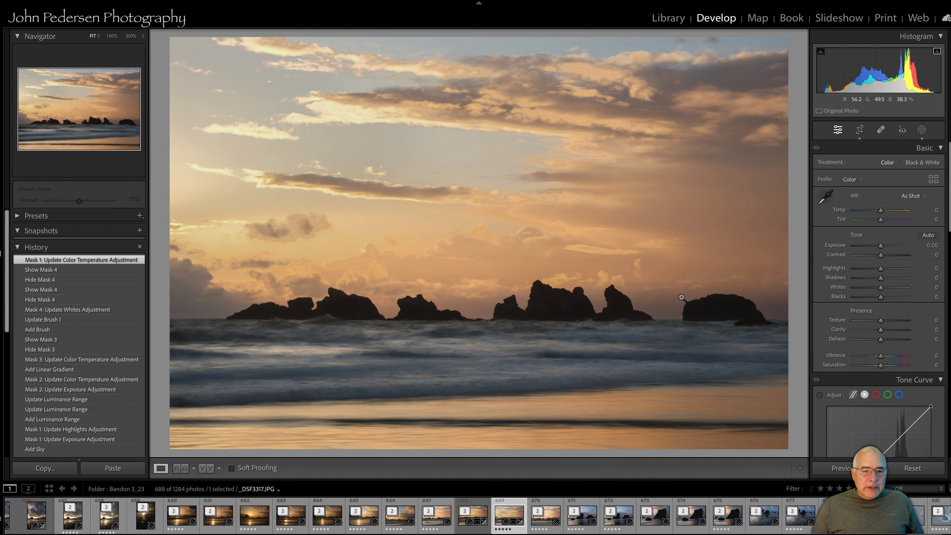
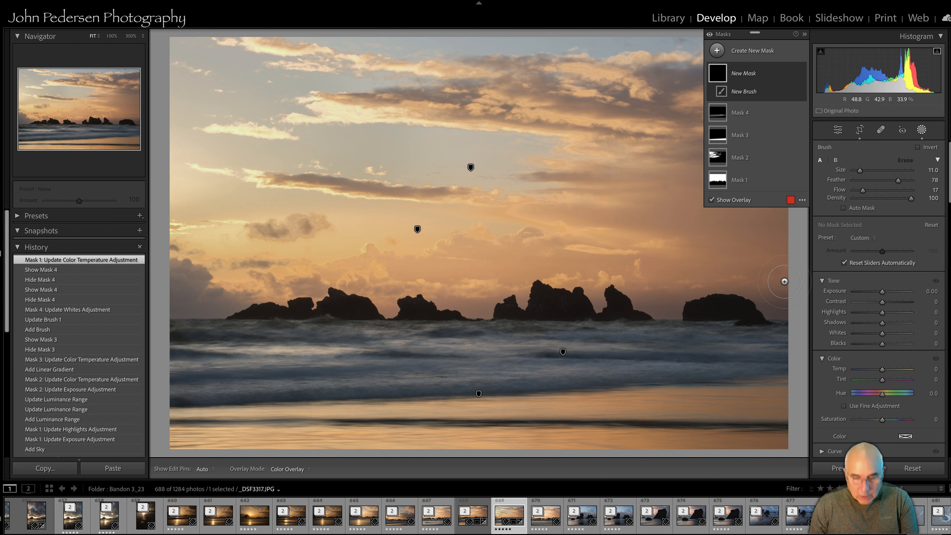
Shrink the brush to size 6 and paint a new brush mask along the bright wave crests across the water
key("bracketleft")
key("bracketleft")
key("bracketleft")
key("bracketleft")
key("bracketleft")
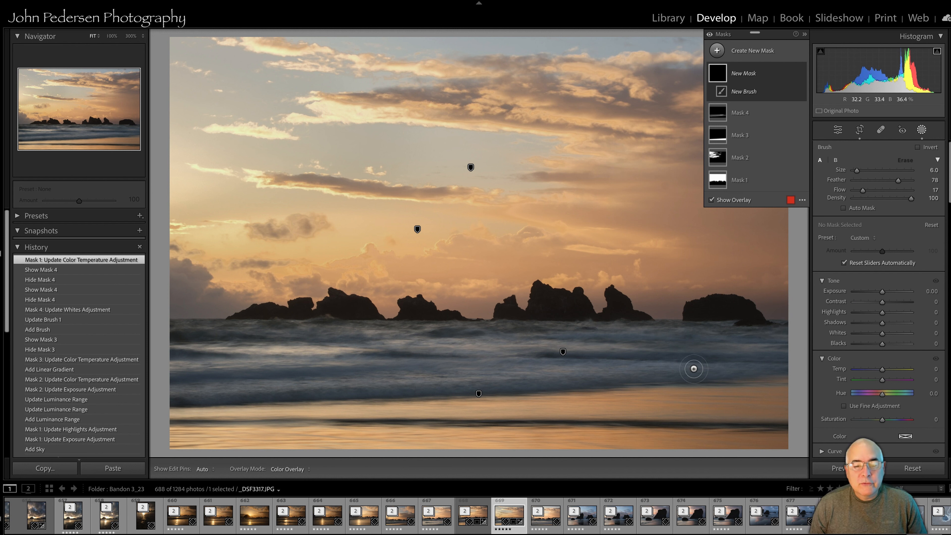
key("h")
mouse_move(528, 375)
left_mouse_down()
mouse_move(178, 396)
mouse_move(181, 376)
mouse_move(325, 374)
left_mouse_up()
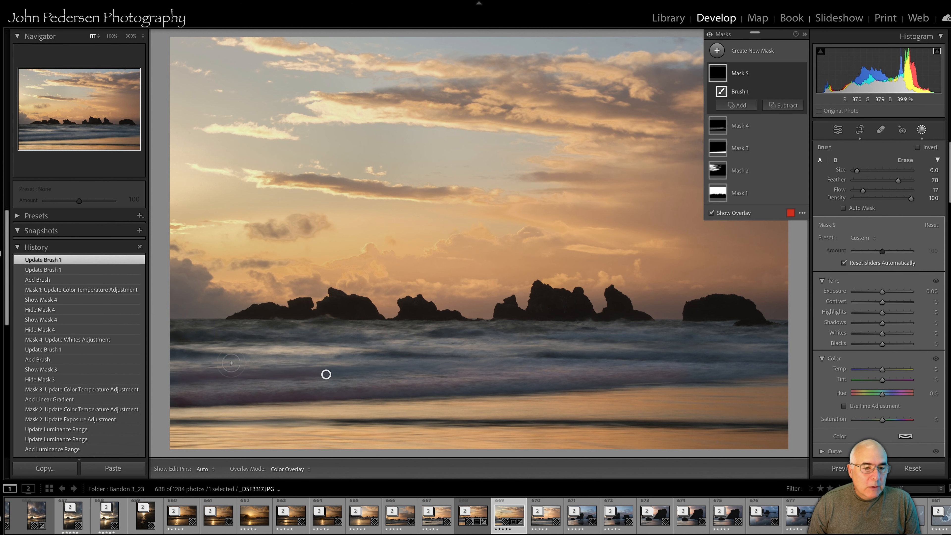
left_click_drag(180, 350, 240, 356)
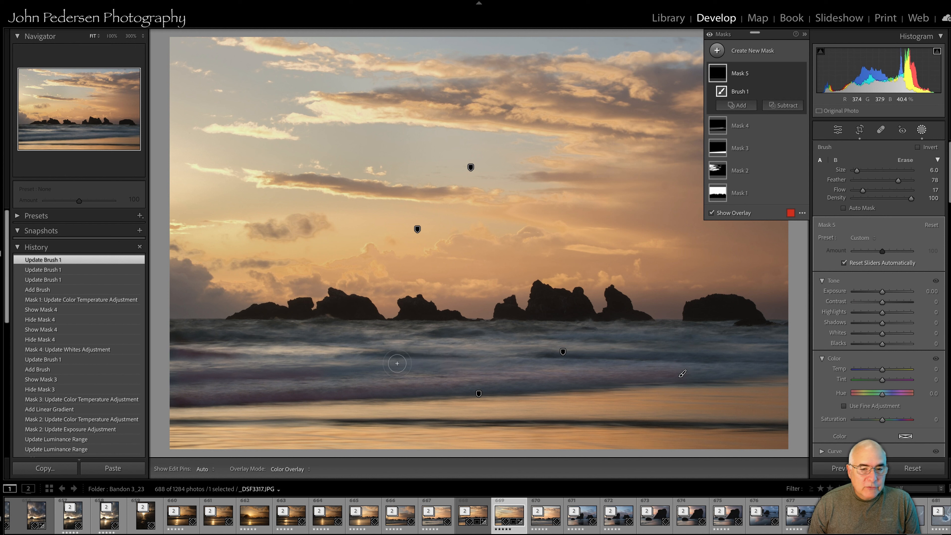
mouse_move(397, 363)
left_mouse_down()
mouse_move(505, 364)
mouse_move(450, 353)
mouse_move(620, 338)
mouse_move(590, 336)
mouse_move(698, 338)
left_mouse_up()
left_click_drag(647, 337, 755, 338)
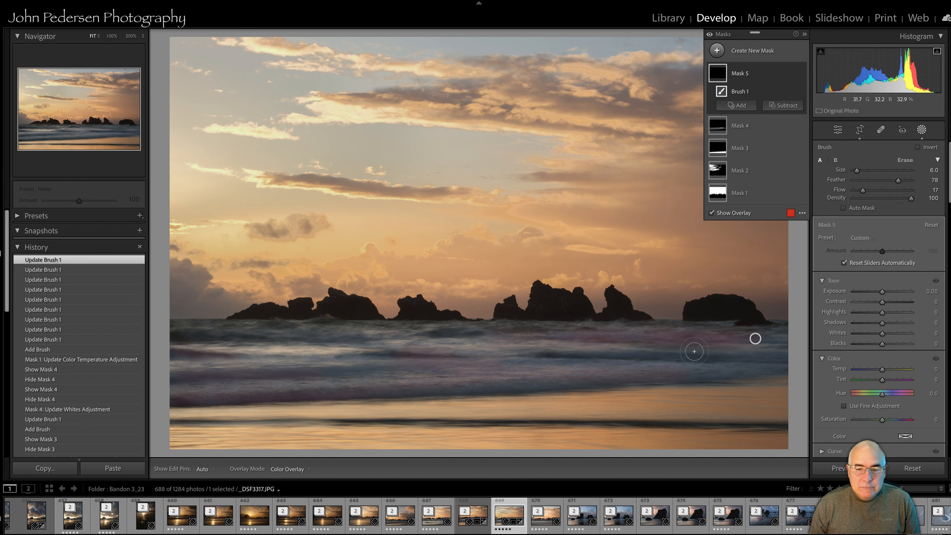
left_click_drag(618, 353, 765, 355)
left_click_drag(688, 371, 773, 368)
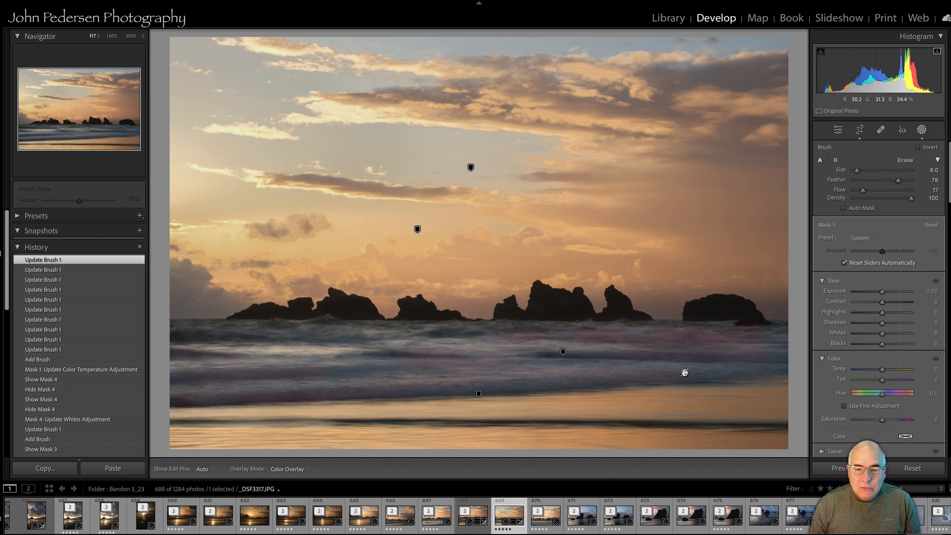
left_click_drag(699, 374, 785, 367)
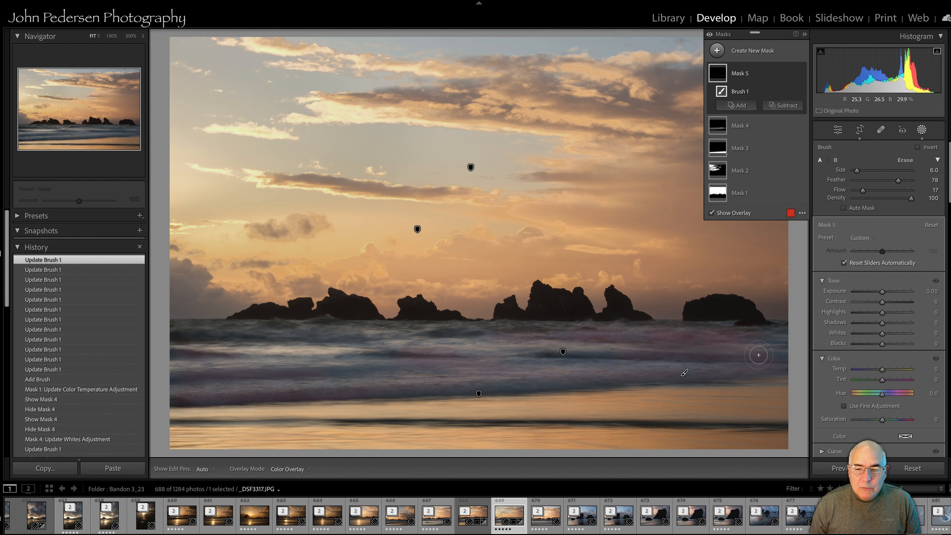
left_click_drag(686, 370, 789, 354)
mouse_move(495, 382)
left_mouse_down()
mouse_move(444, 386)
mouse_move(523, 366)
mouse_move(574, 367)
left_mouse_up()
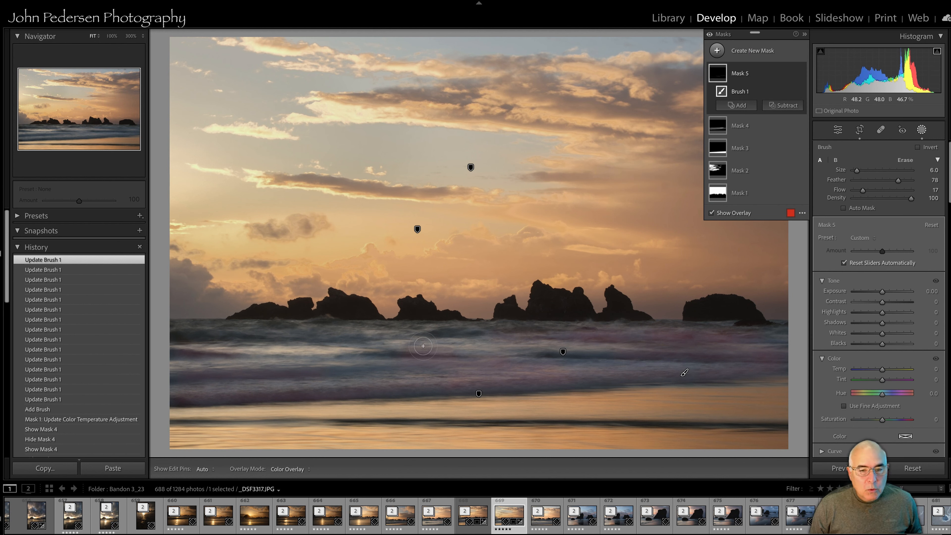
left_click_drag(423, 346, 372, 334)
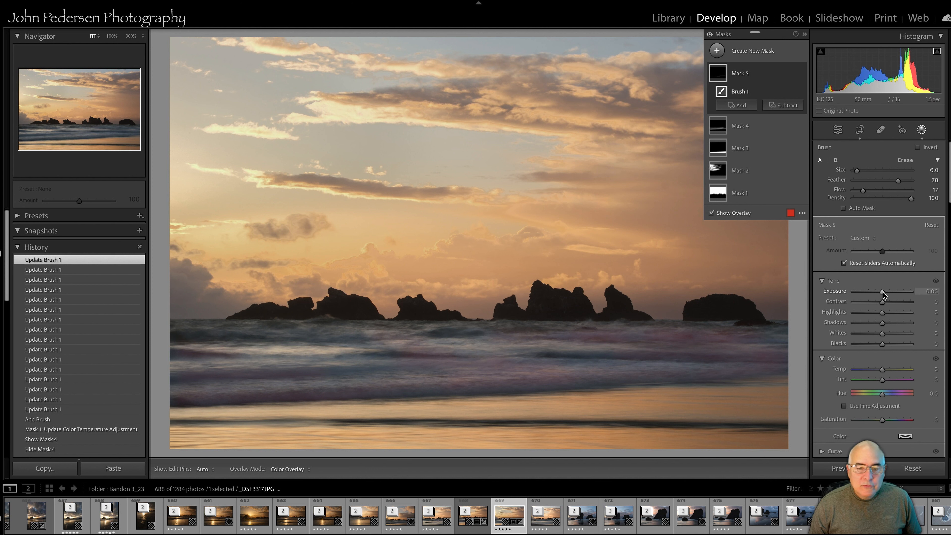
Raise the wave brush mask's Exposure to 1.40
left_click_drag(884, 292, 883, 293)
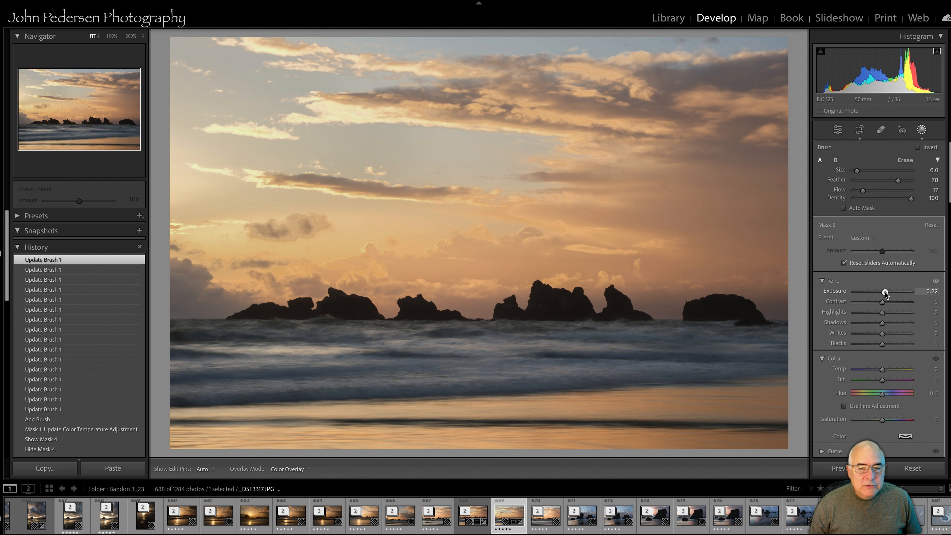
left_click_drag(893, 292, 915, 293)
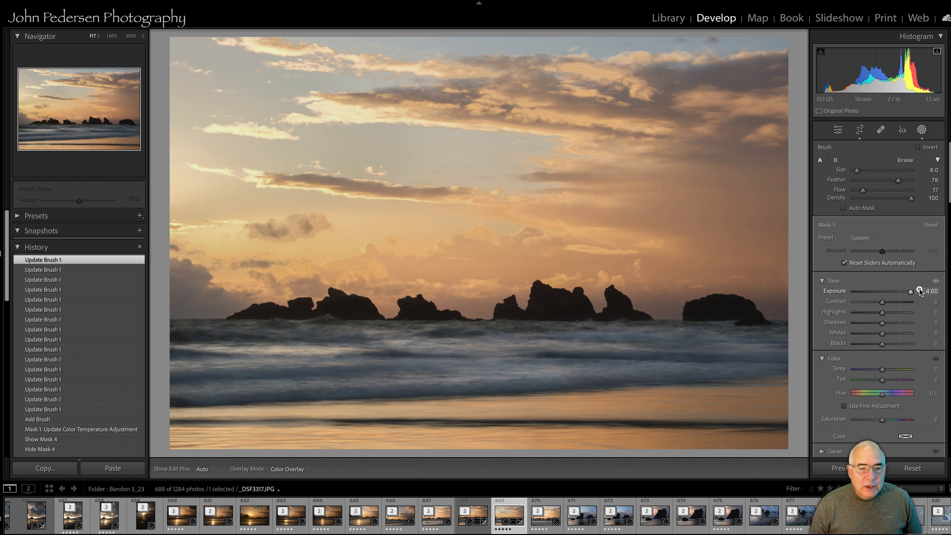
left_click_drag(919, 291, 896, 292)
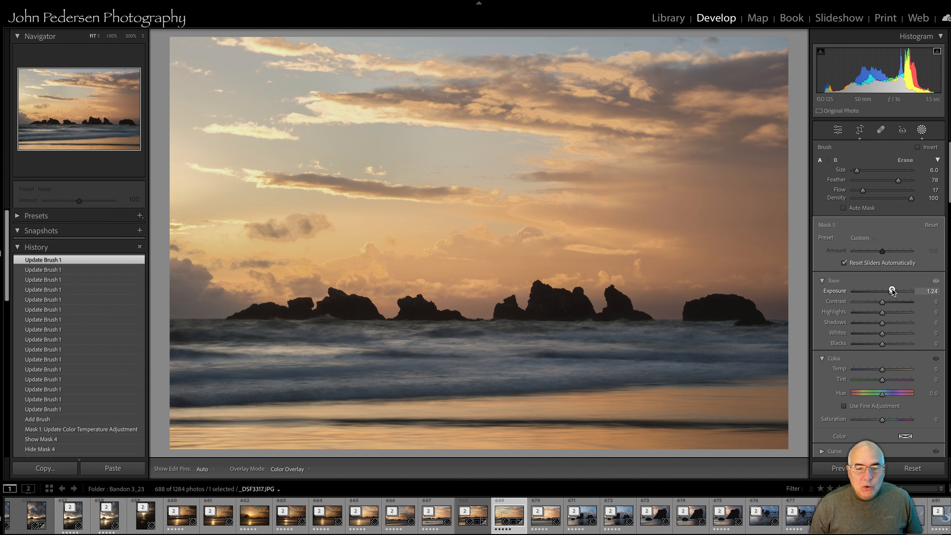
left_click_drag(893, 291, 894, 291)
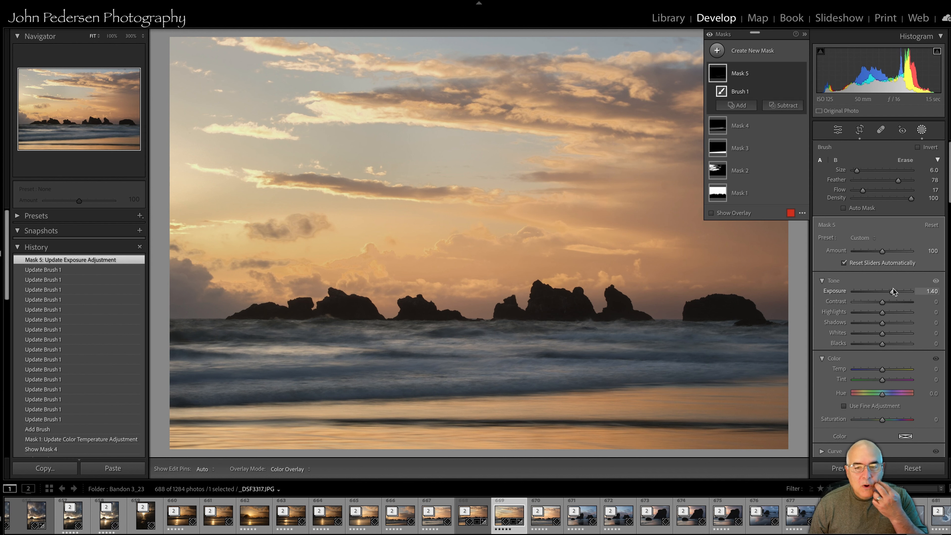
Toggle the wave mask's visibility on and off to compare its effect
mouse_move(800, 72)
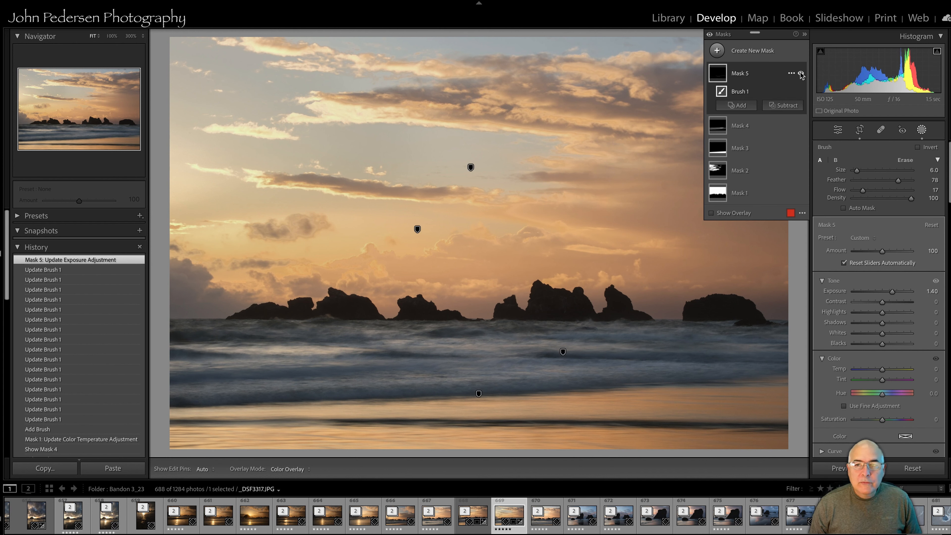
left_click(801, 73)
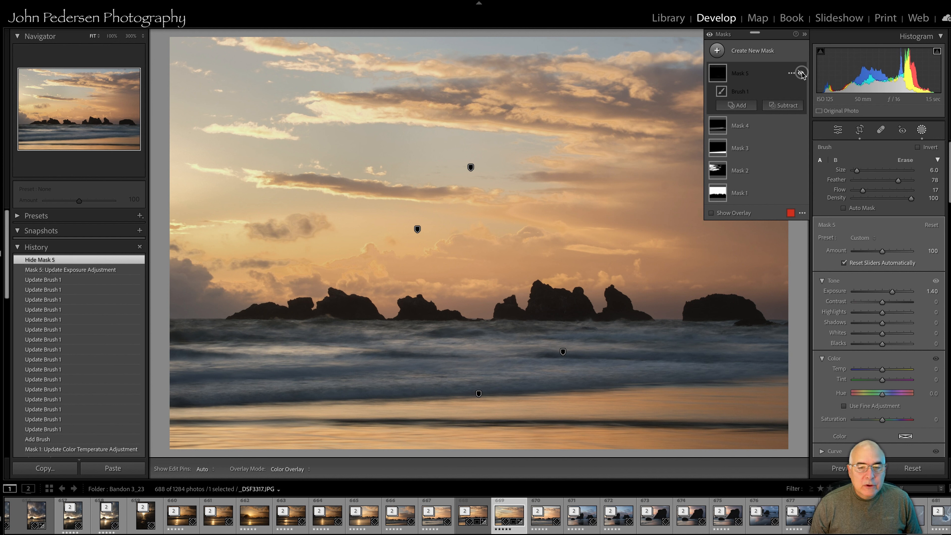
left_click(801, 74)
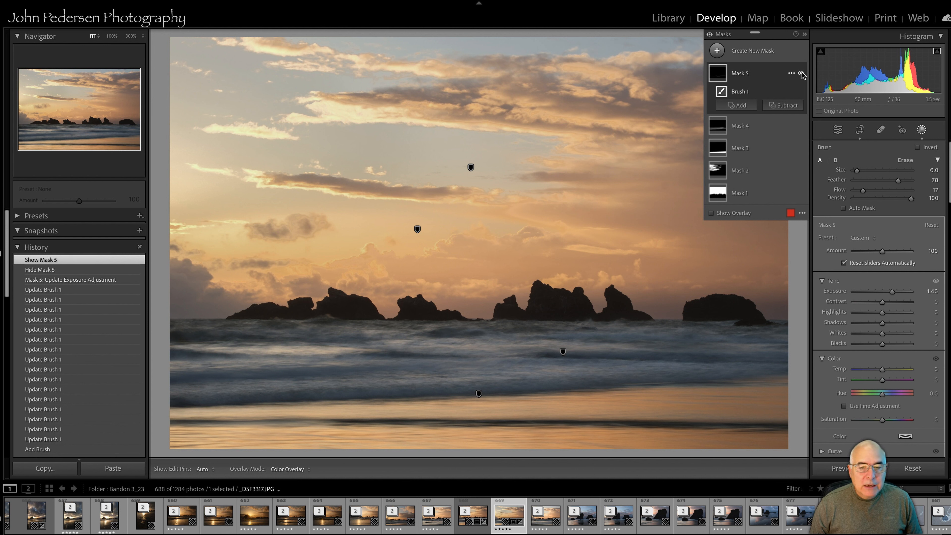
left_click(801, 74)
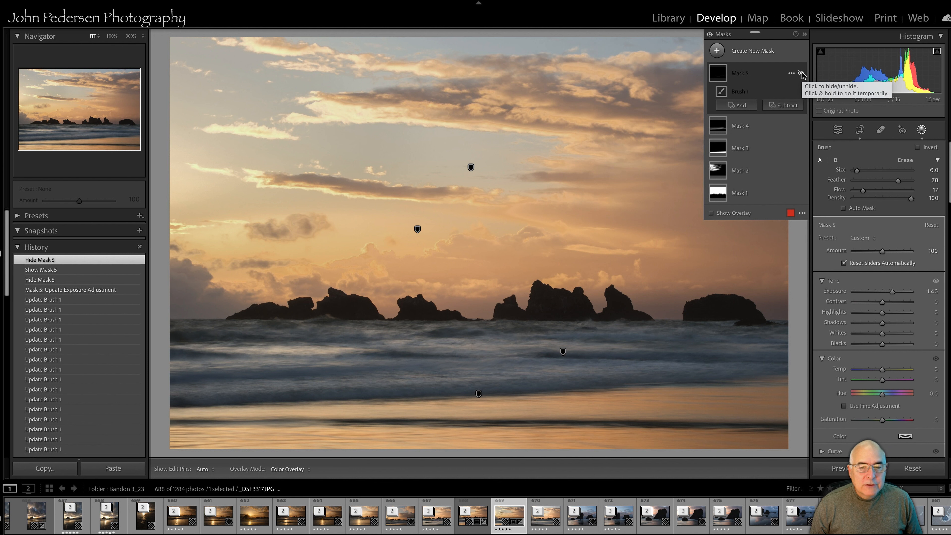
left_click(801, 74)
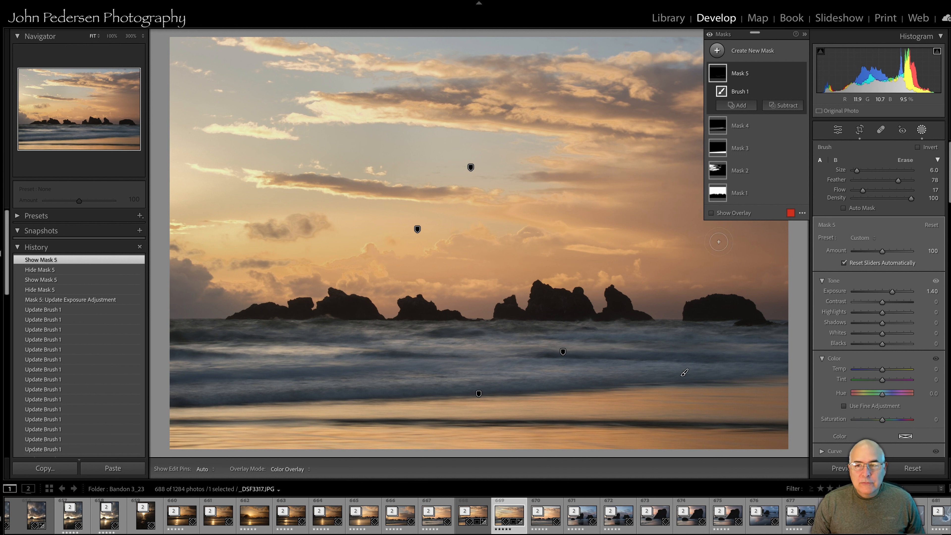
Create another Brush mask, reduce the brush to size 4, and paint over the darker wave lines
left_click(718, 50)
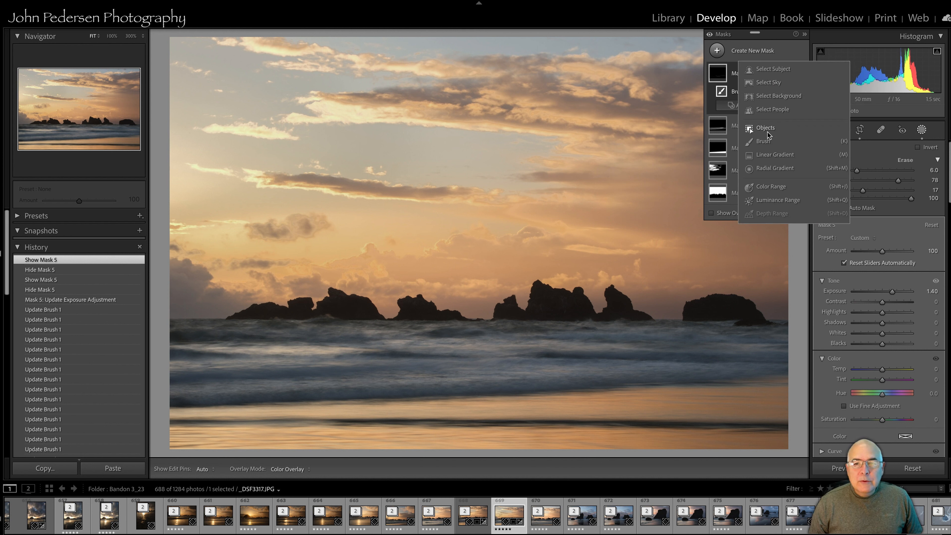
left_click(764, 142)
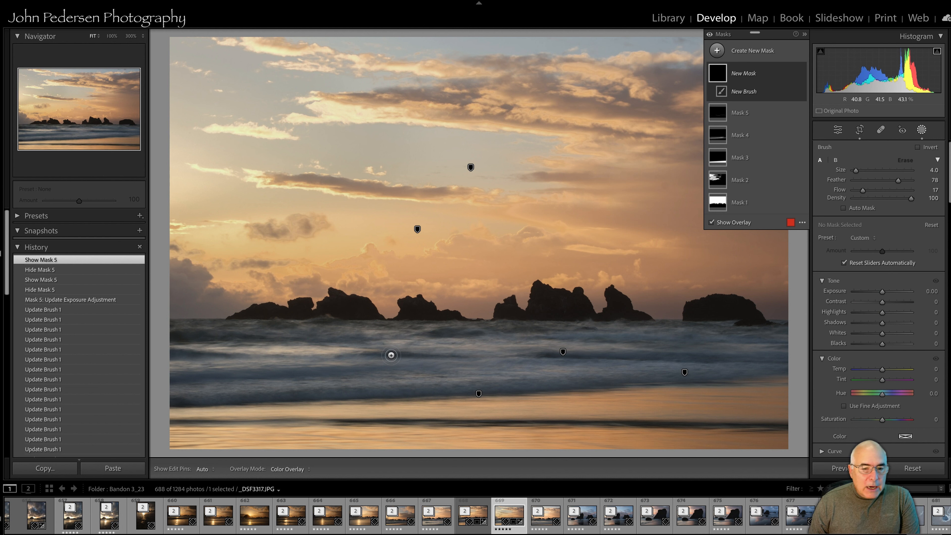
key("bracketleft")
key("bracketleft")
mouse_move(373, 356)
left_mouse_down()
mouse_move(442, 357)
mouse_move(478, 335)
left_mouse_up()
left_click_drag(539, 354, 702, 359)
key("h")
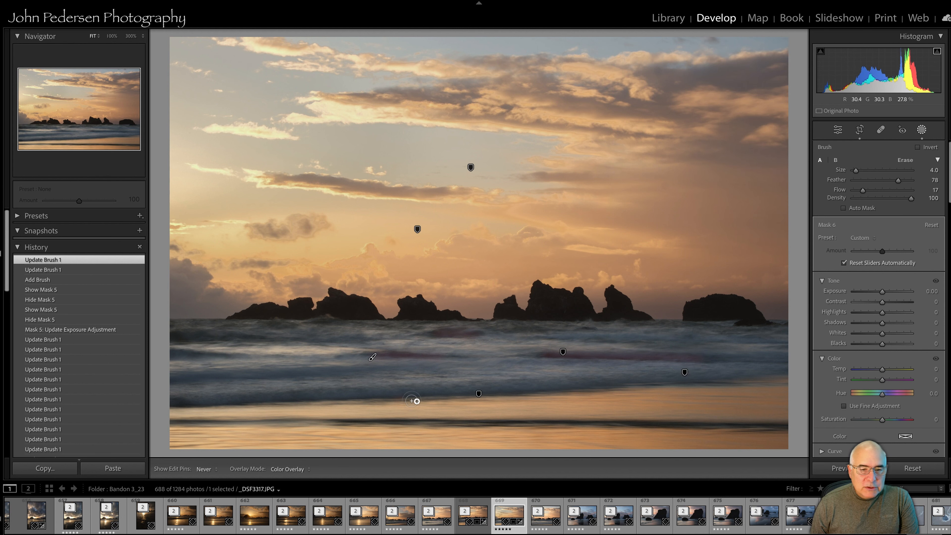
key("h")
Extend the new brush mask along the shoreline and the remaining wave bands
left_click_drag(375, 403, 248, 405)
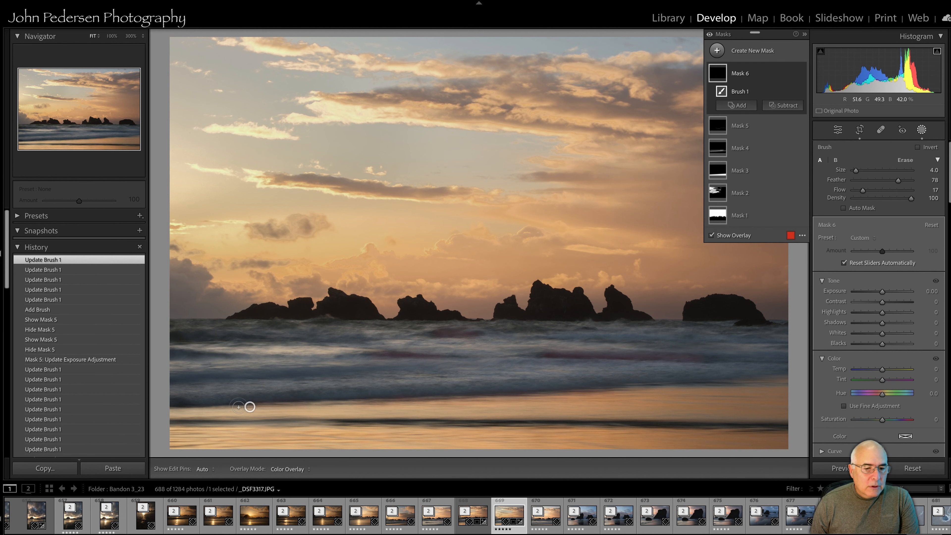
mouse_move(189, 407)
left_mouse_down()
mouse_move(163, 404)
mouse_move(236, 423)
left_mouse_up()
mouse_move(338, 424)
left_mouse_down()
mouse_move(798, 423)
mouse_move(787, 418)
left_mouse_up()
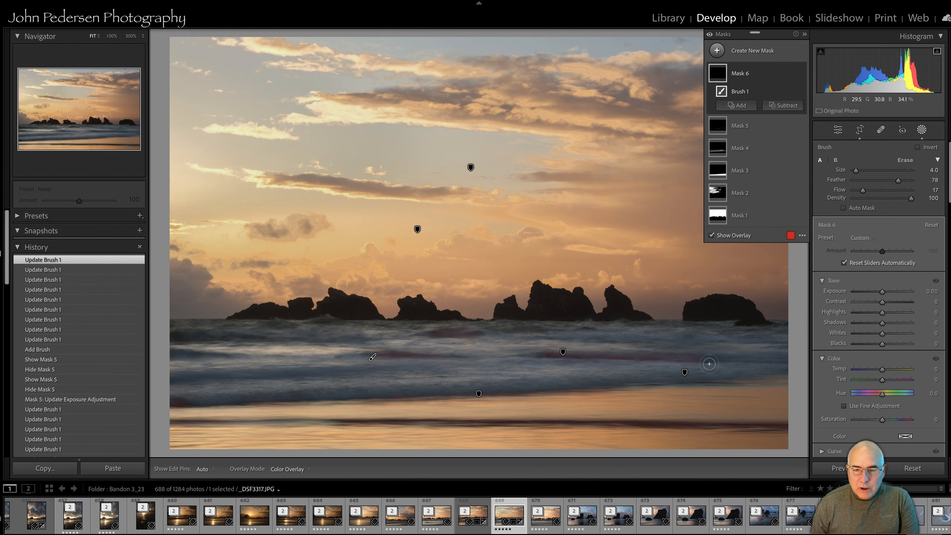
left_click_drag(714, 365, 780, 363)
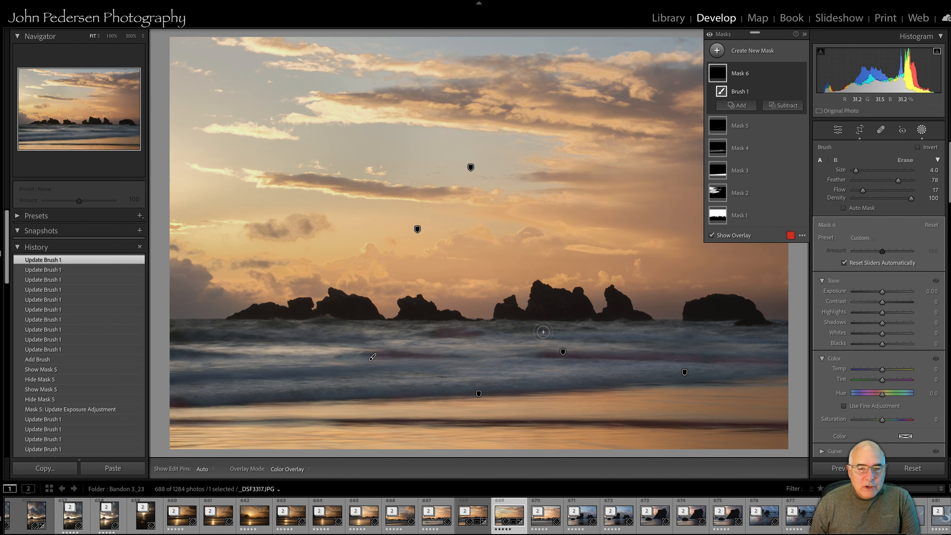
left_click_drag(543, 331, 510, 330)
key("h")
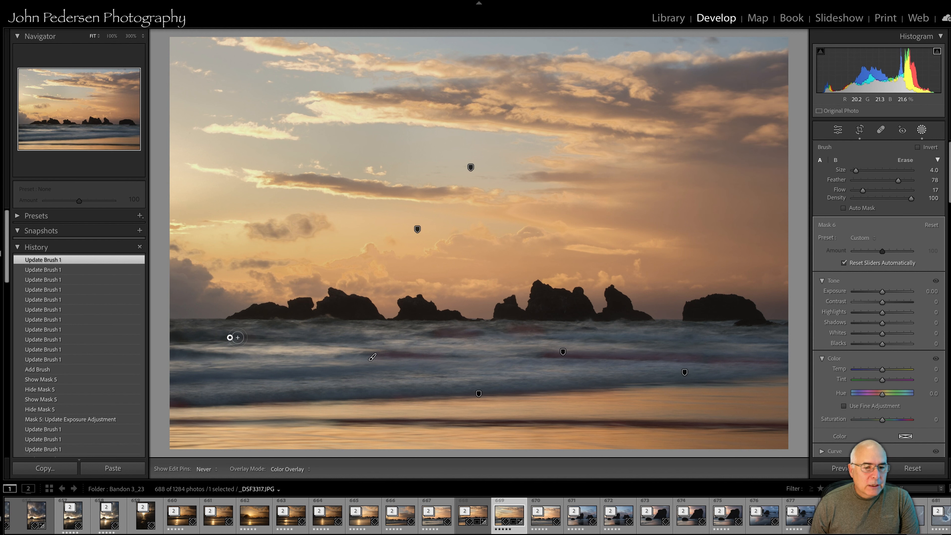
key("h")
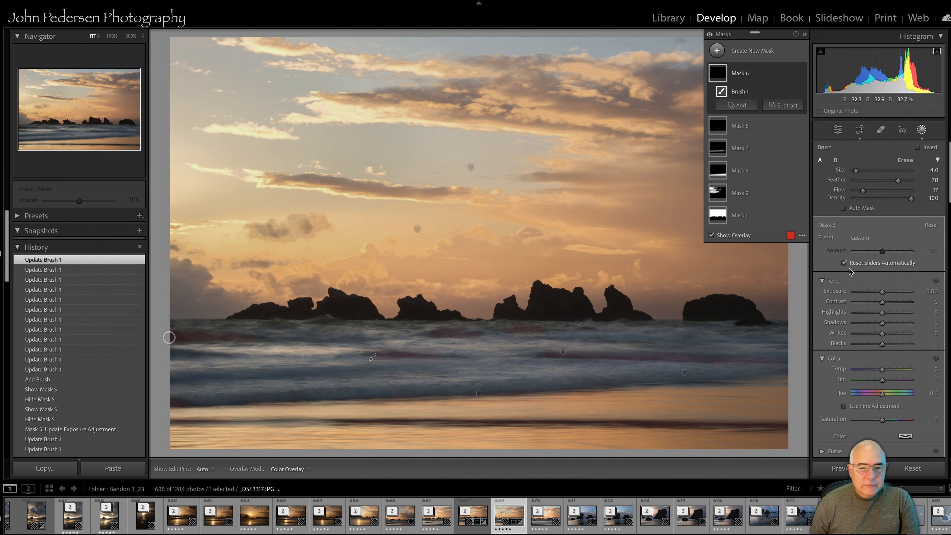
Set the new mask's Blacks to -11 and its Exposure to -1.58
left_click(883, 345)
left_click(883, 345)
mouse_move(881, 346)
left_mouse_down()
mouse_move(853, 347)
mouse_move(879, 346)
left_mouse_up()
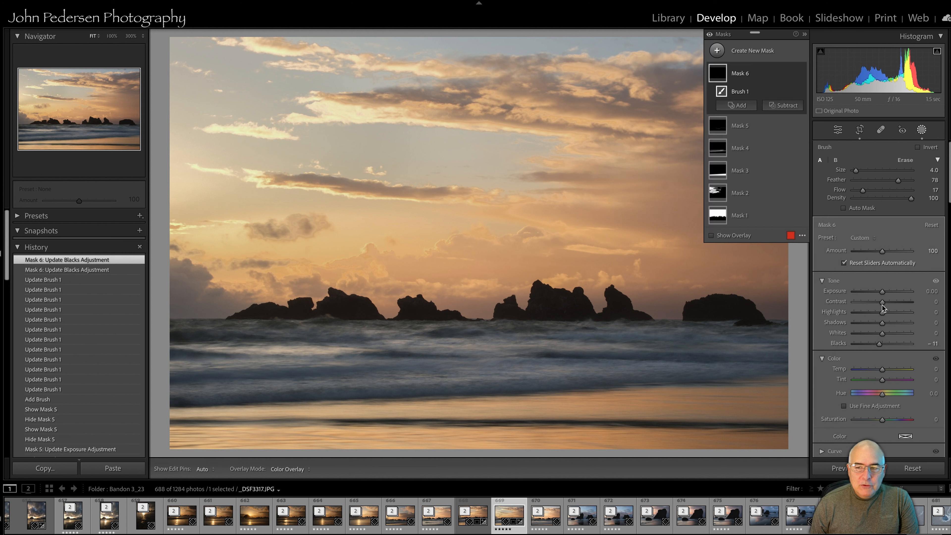
left_click_drag(883, 293, 870, 294)
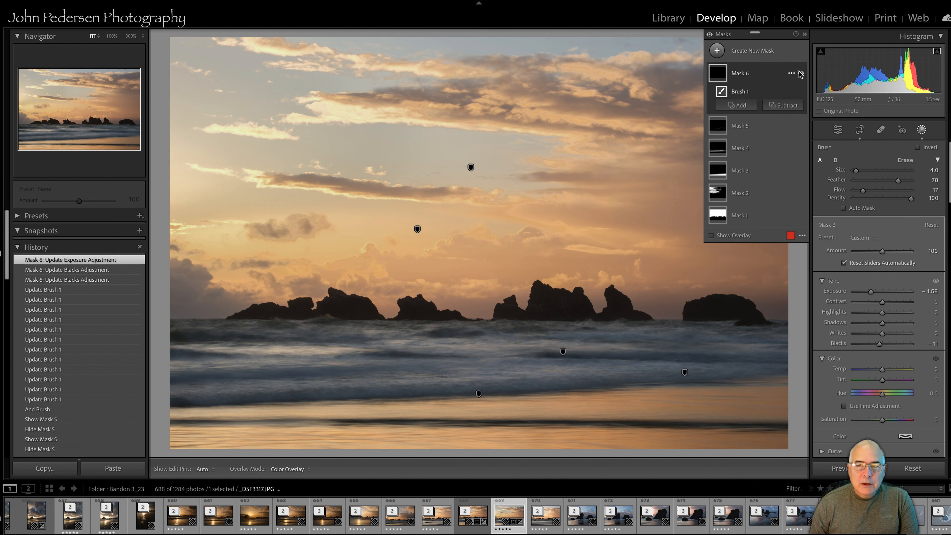
Toggle the new mask's visibility to compare, then close the masking panel
left_click(800, 74)
left_click(801, 74)
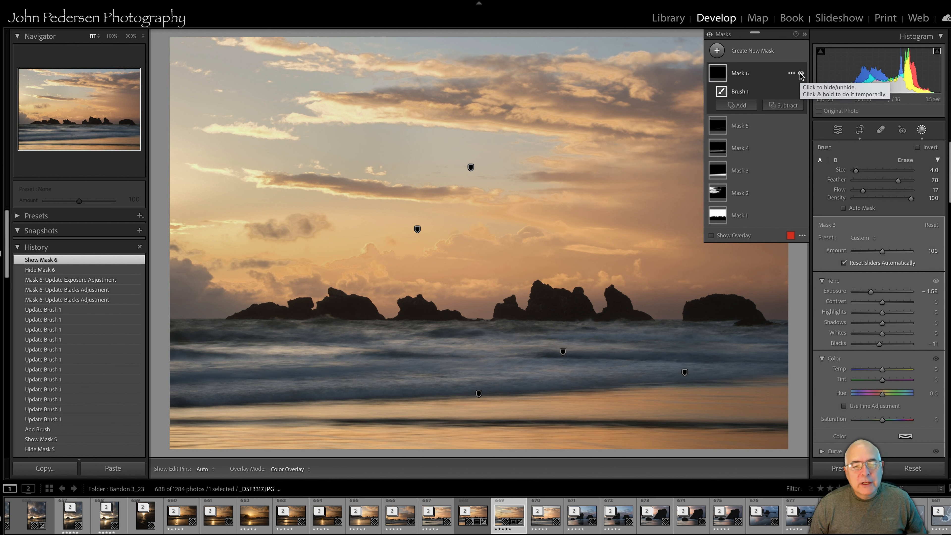
left_click(921, 129)
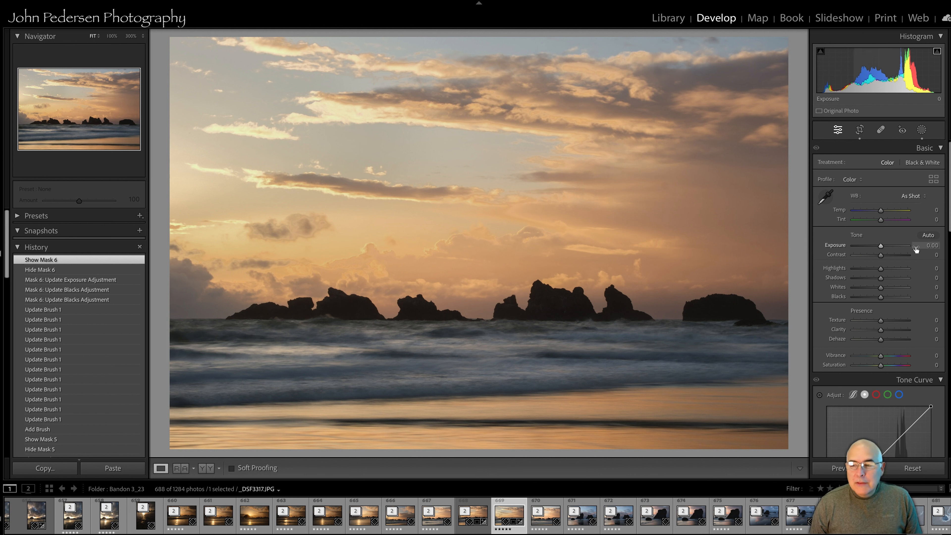
Apply a Post-Crop Vignetting with Amount -21 in the Effects settings
scroll(891, 255, "down", 15)
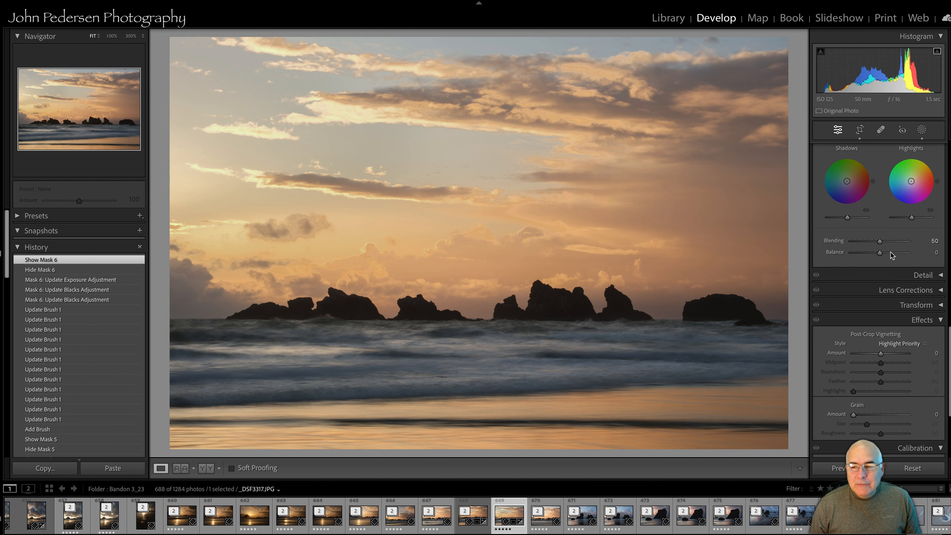
scroll(888, 274, "down", 2)
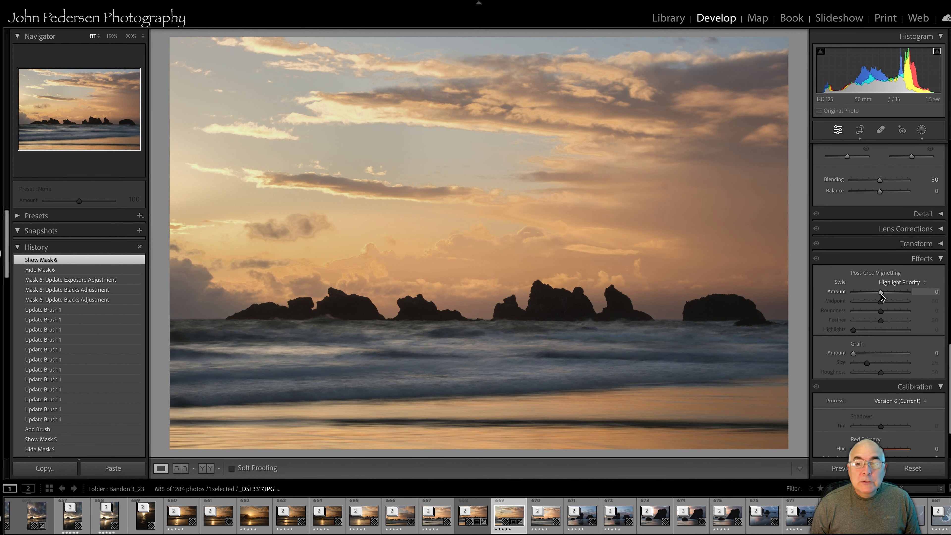
left_click_drag(881, 294, 876, 294)
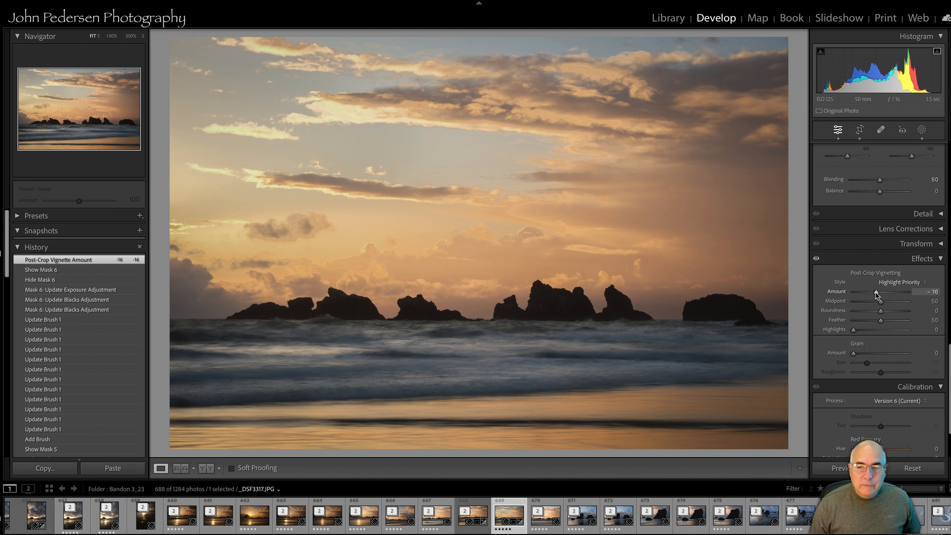
left_click_drag(877, 294, 866, 294)
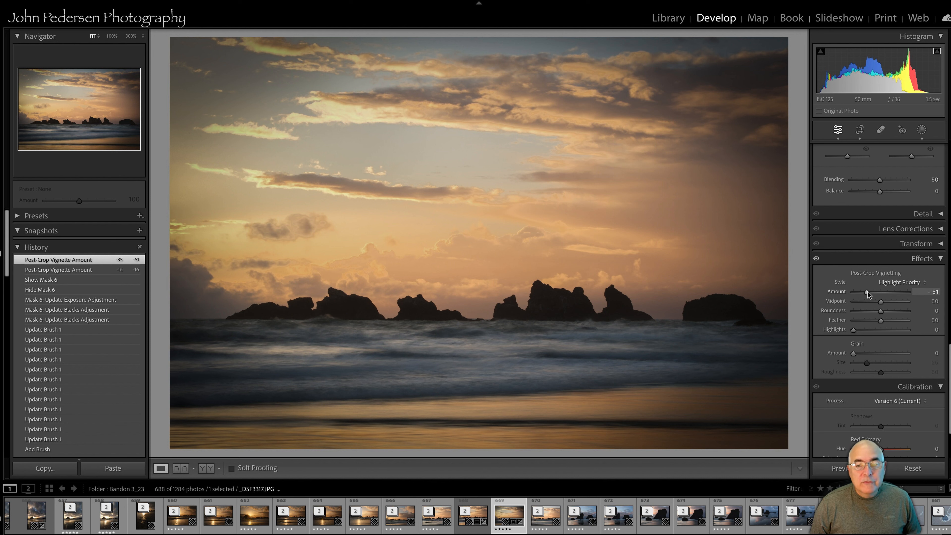
left_click_drag(868, 294, 878, 293)
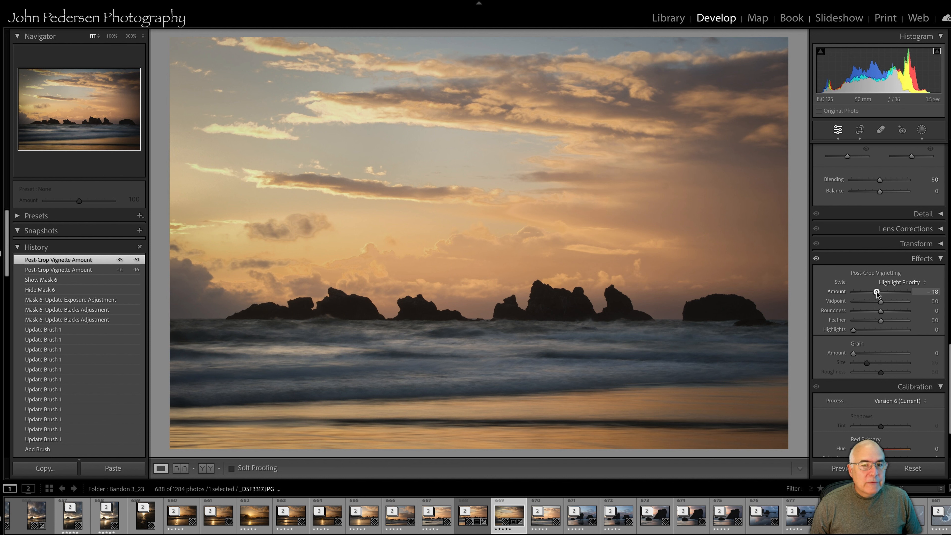
left_click_drag(877, 293, 876, 294)
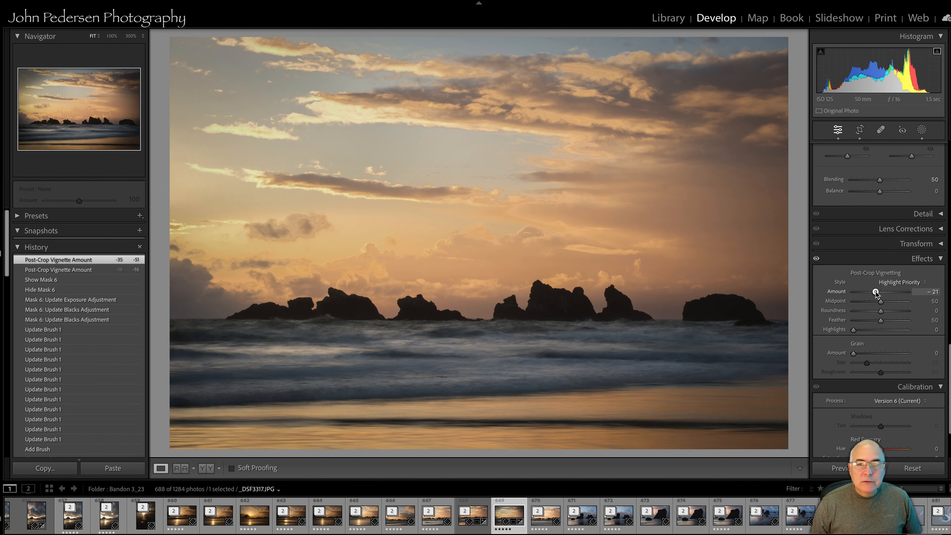
Set the Post-Crop Vignetting Amount to -18, comparing it against the history state before the vignette
left_click_drag(876, 293, 877, 293)
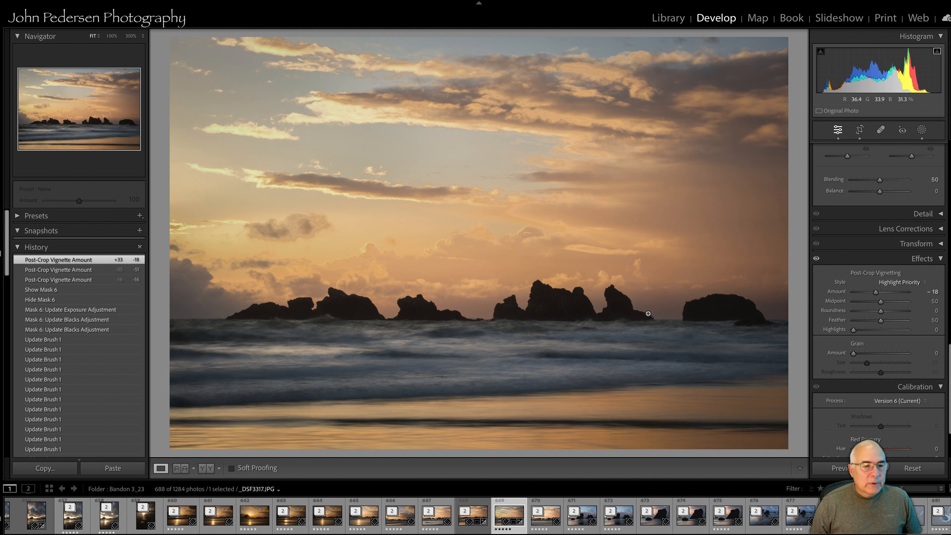
left_click(106, 290)
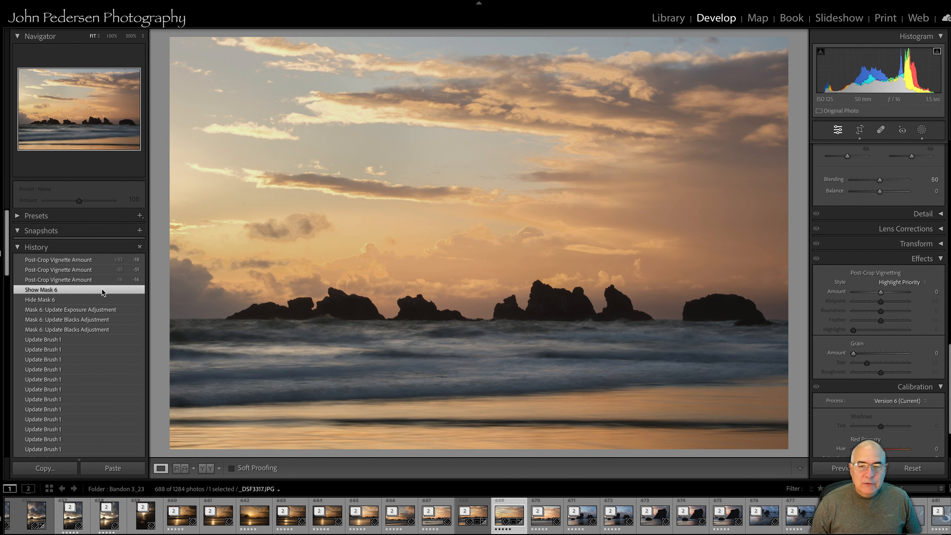
left_click(84, 260)
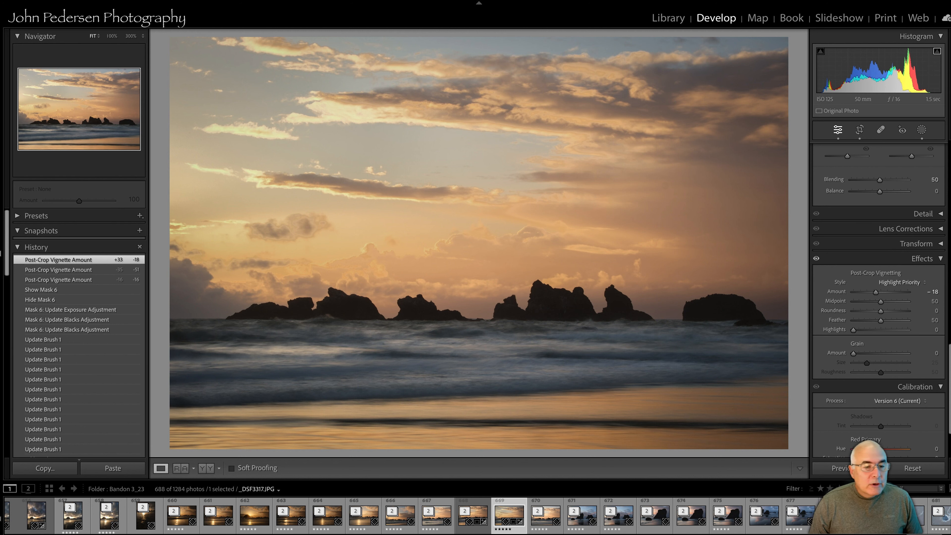
Compare the edited photo with the original Import history state, then return to the latest history state
scroll(52, 370, "down", 10)
scroll(52, 371, "up", 5)
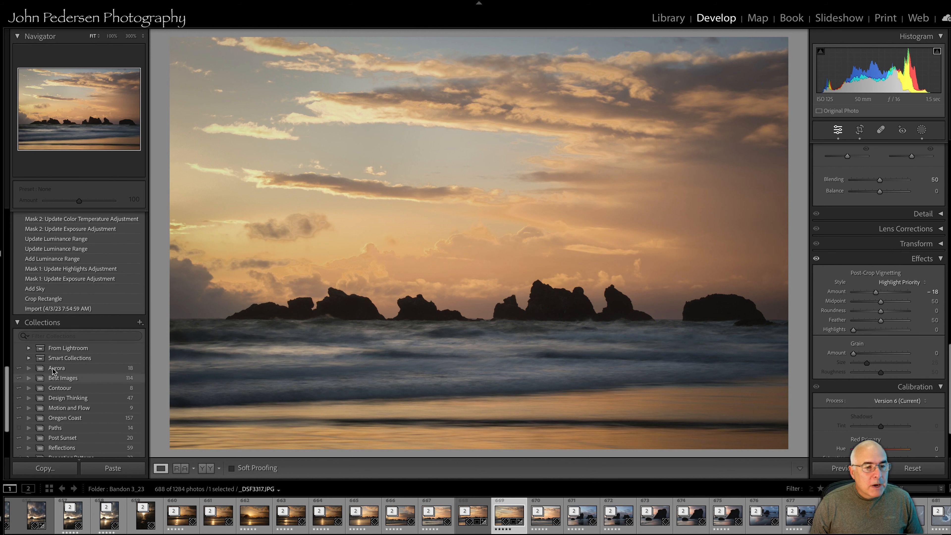
left_click(52, 356)
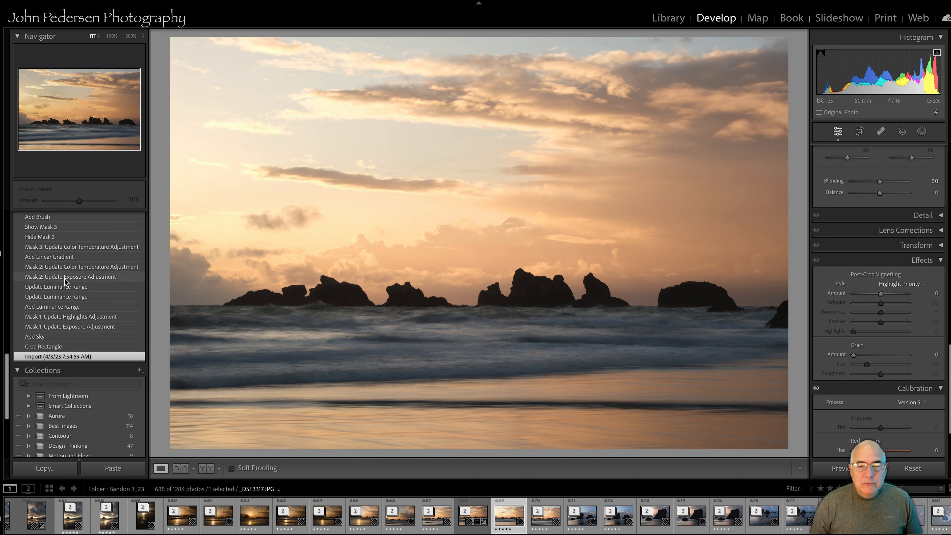
scroll(65, 282, "up", 10)
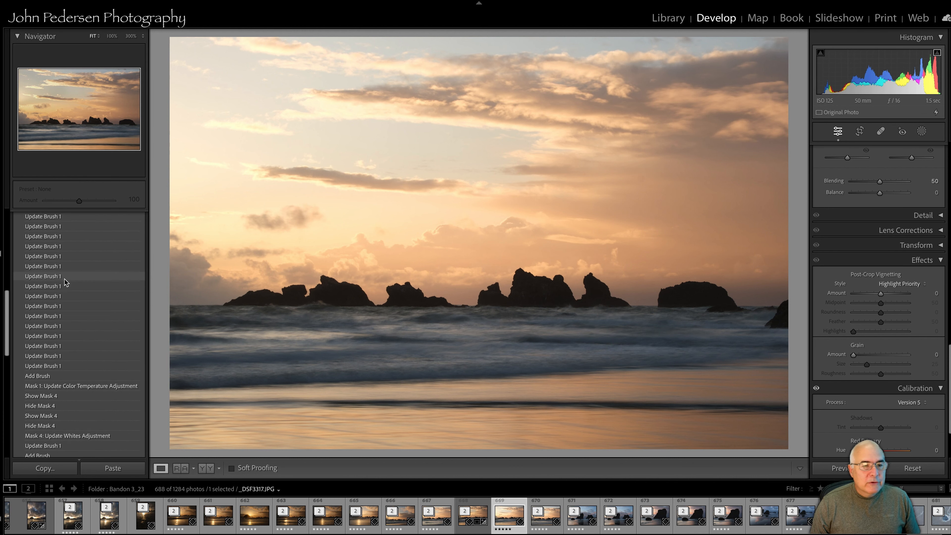
left_click(98, 261)
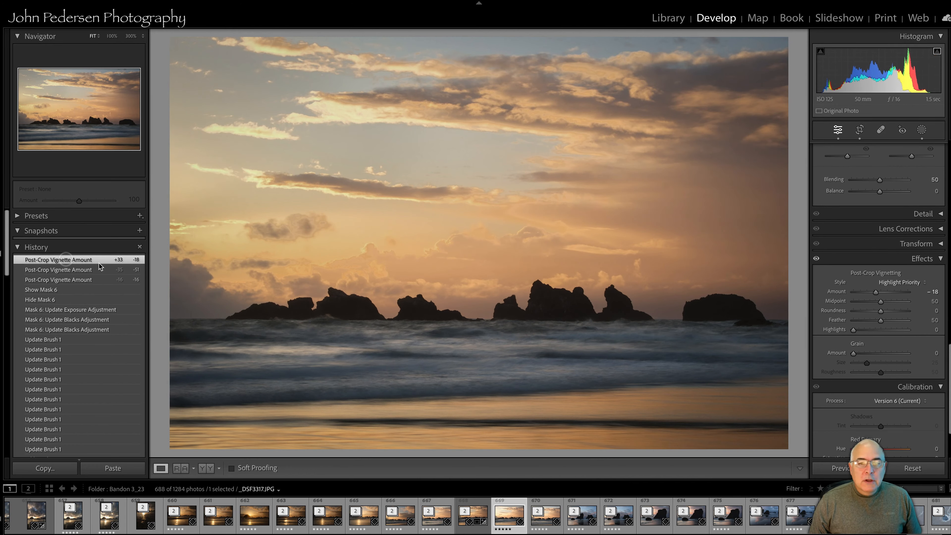